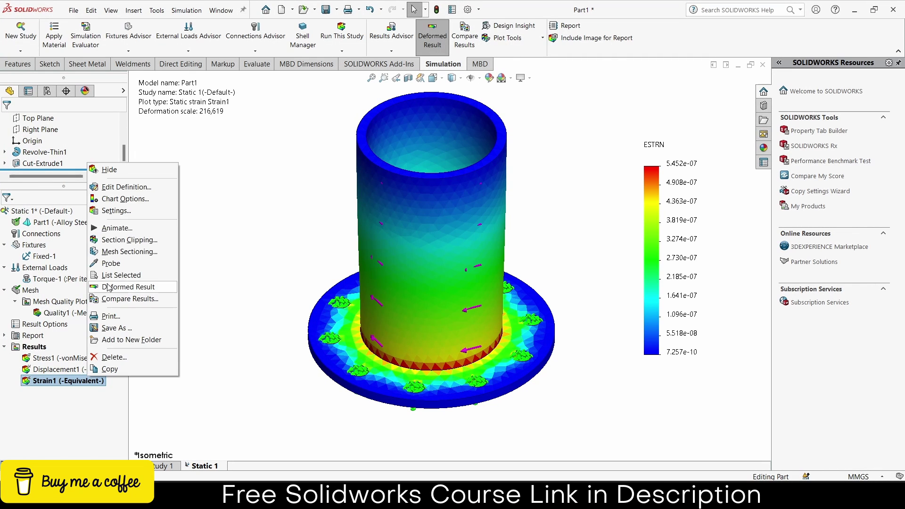
Step: Play the strain plot's animation, close it, and display the von Mises stress plot of the flange study
{"action": "left_click", "coordinate": [113, 229]}
{"action": "left_click", "coordinate": [7, 122]}
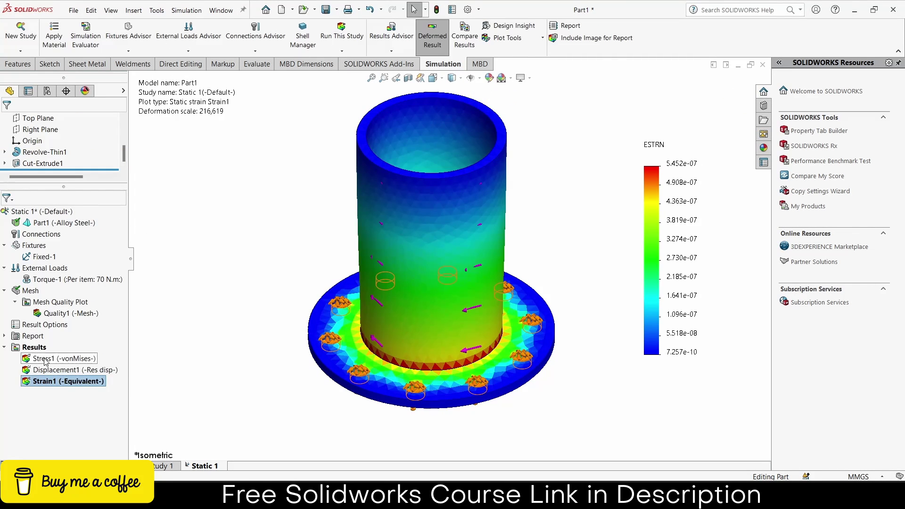
{"action": "double_click", "coordinate": [47, 358]}
{"action": "right_click", "coordinate": [57, 359]}
{"action": "left_click", "coordinate": [90, 202]}
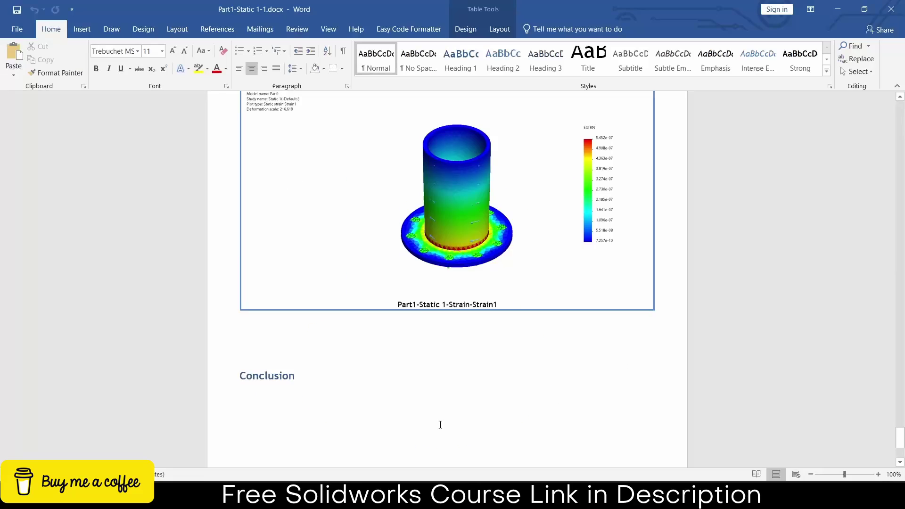
Step: Switch to Word and skim the report Part1-Static 1-1.docx from its title page through the following sections
{"action": "scroll", "coordinate": [441, 425], "scroll_direction": "up", "scroll_amount": 20}
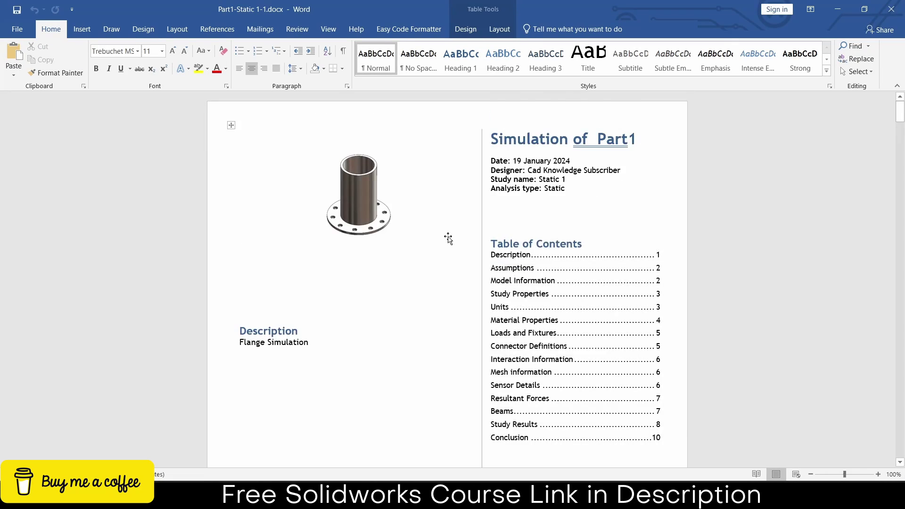
{"action": "scroll", "coordinate": [448, 236], "scroll_direction": "down", "scroll_amount": 15}
{"action": "scroll", "coordinate": [530, 289], "scroll_direction": "down", "scroll_amount": 20}
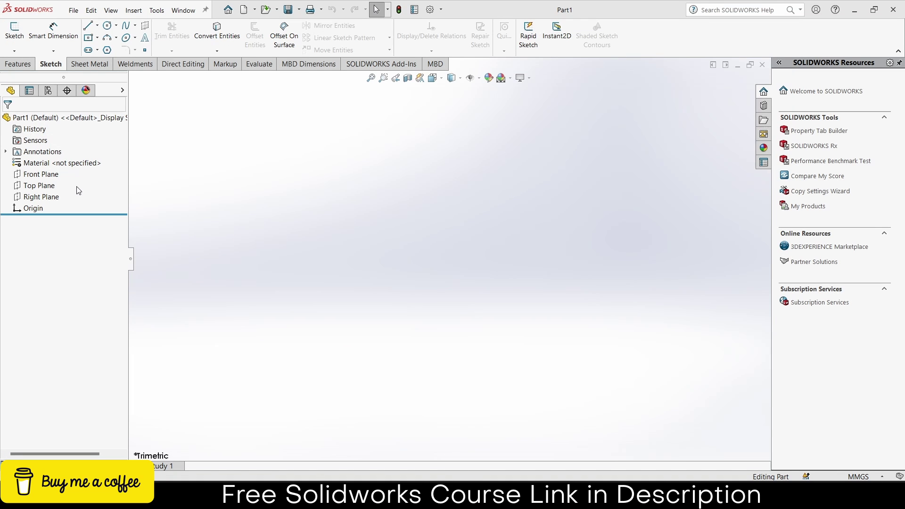
Step: Start a sketch on the Front Plane and draw a vertical centerline about 94 mm long upward from the origin
{"action": "left_click", "coordinate": [56, 176]}
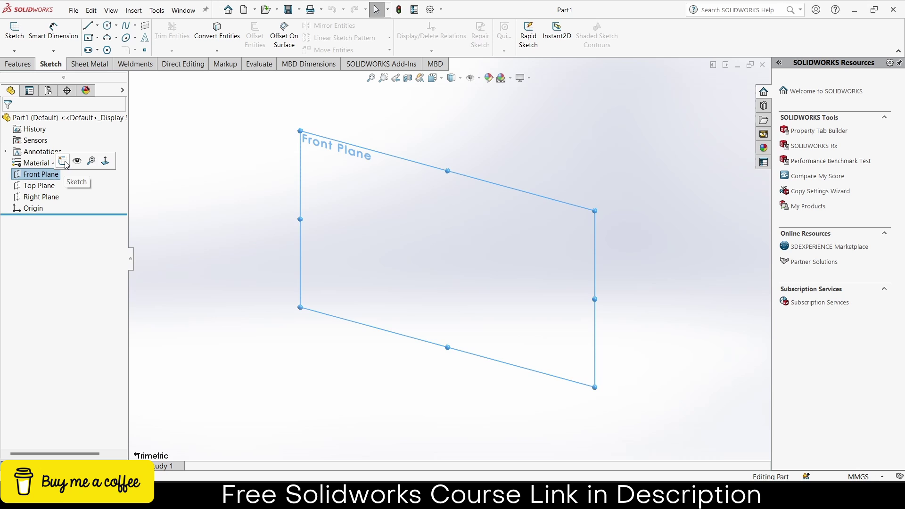
{"action": "left_click", "coordinate": [62, 163]}
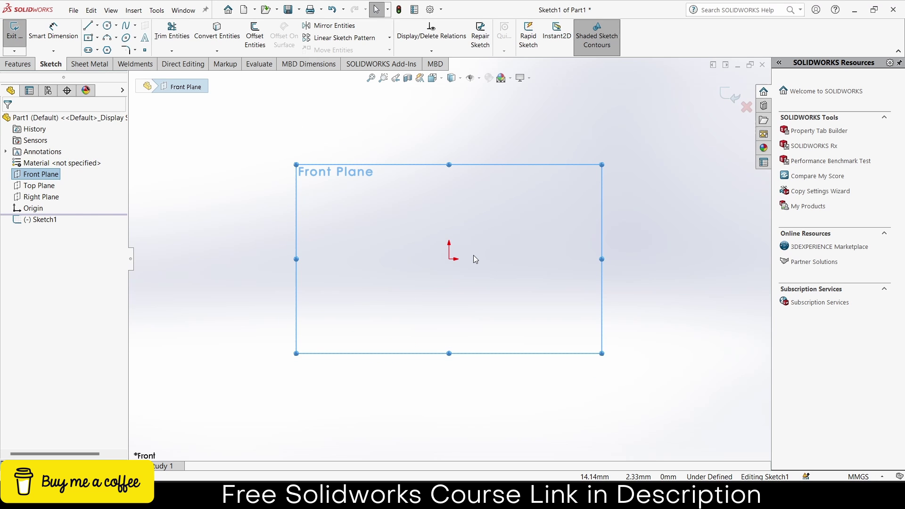
{"action": "left_click", "coordinate": [97, 25]}
{"action": "left_click", "coordinate": [114, 49]}
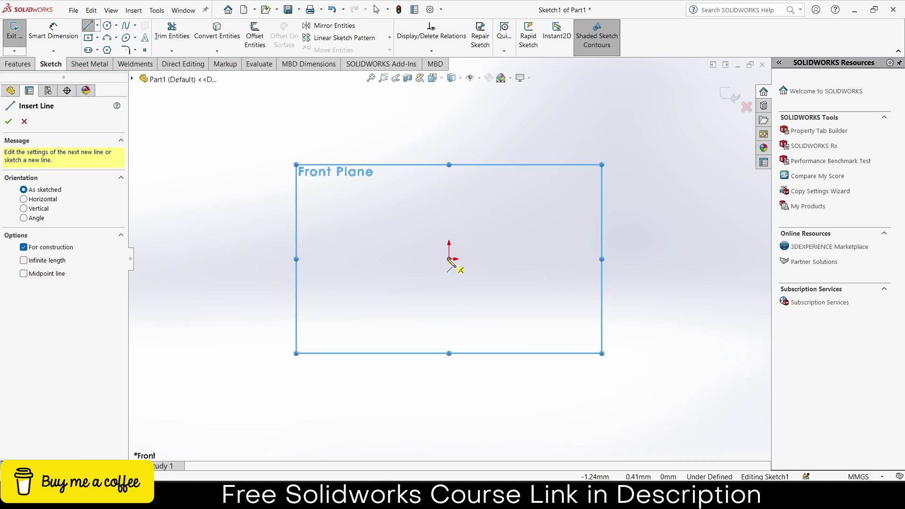
{"action": "left_click", "coordinate": [449, 259]}
{"action": "left_click", "coordinate": [450, 97]}
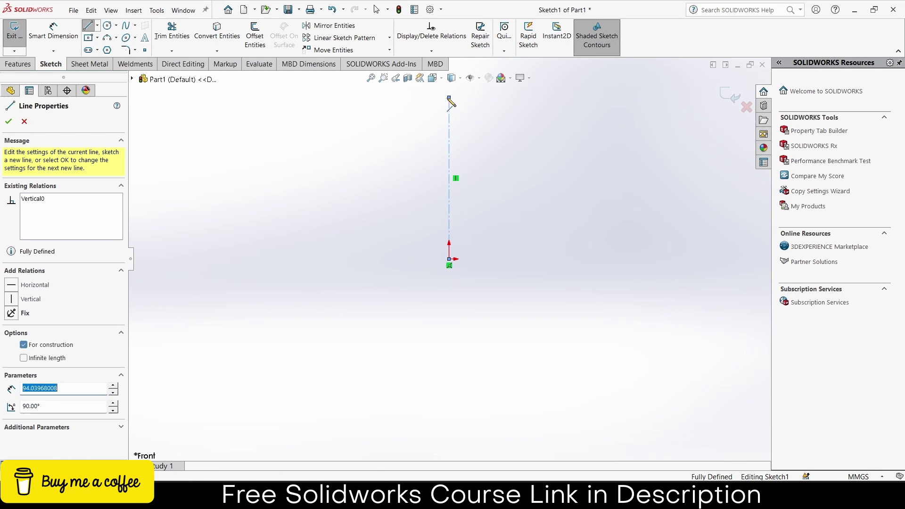
{"action": "key", "text": "Escape"}
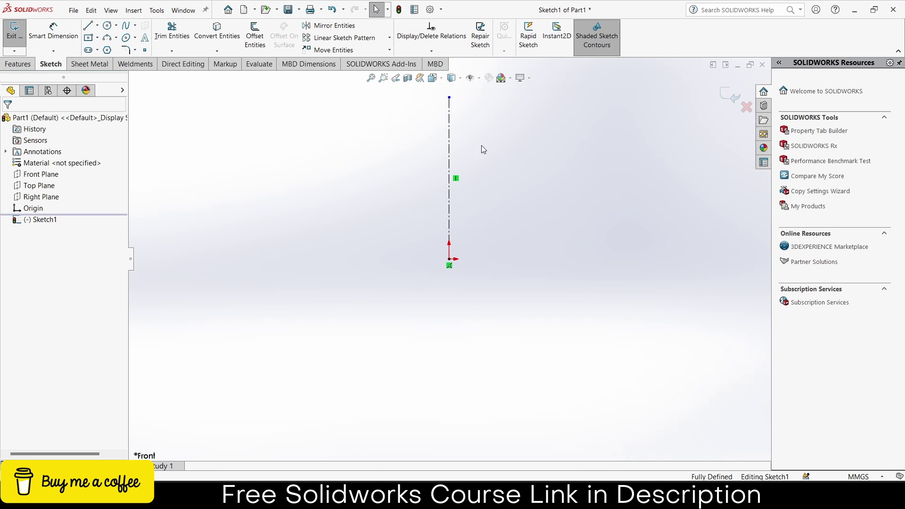
Step: Dimension the vertical centerline's length to 400 mm
{"action": "left_click", "coordinate": [53, 31]}
{"action": "scroll", "coordinate": [472, 199], "scroll_direction": "up", "scroll_amount": 1}
{"action": "left_click", "coordinate": [435, 181]}
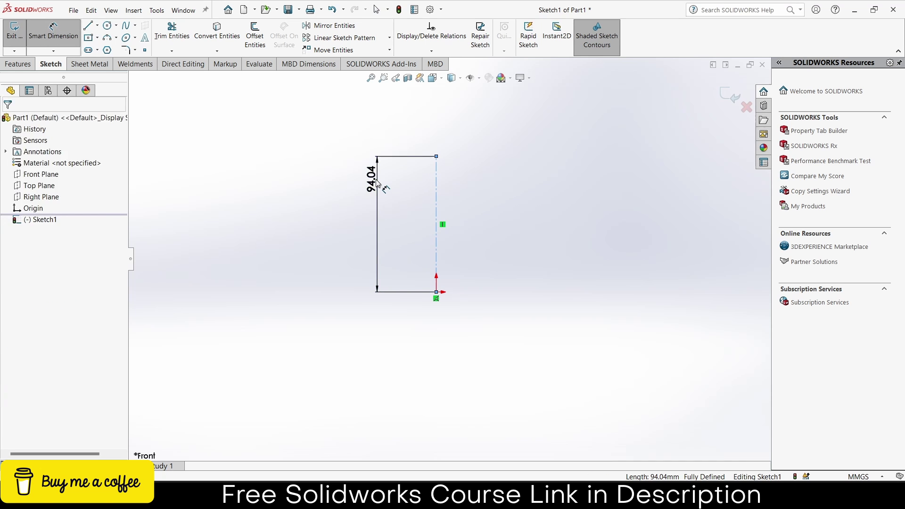
{"action": "left_click", "coordinate": [375, 184]}
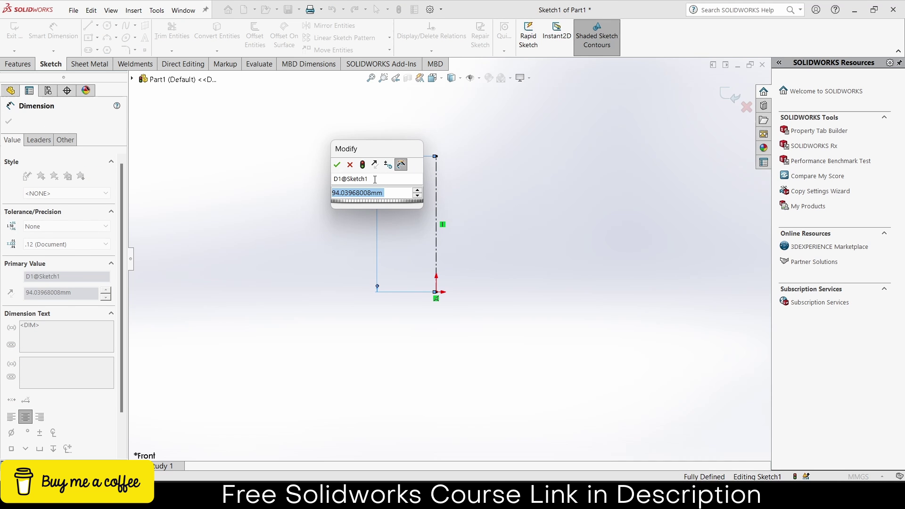
{"action": "type", "text": "400"}
{"action": "key", "text": "Return"}
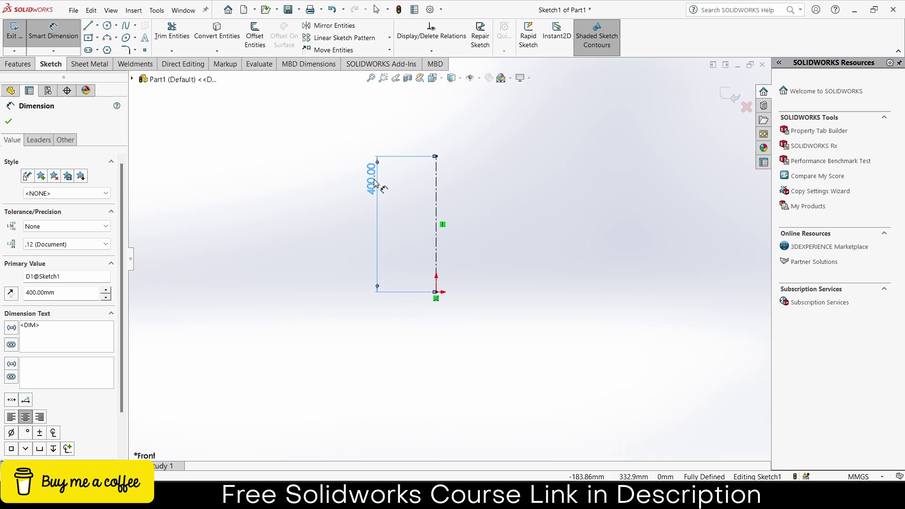
{"action": "left_click", "coordinate": [8, 121]}
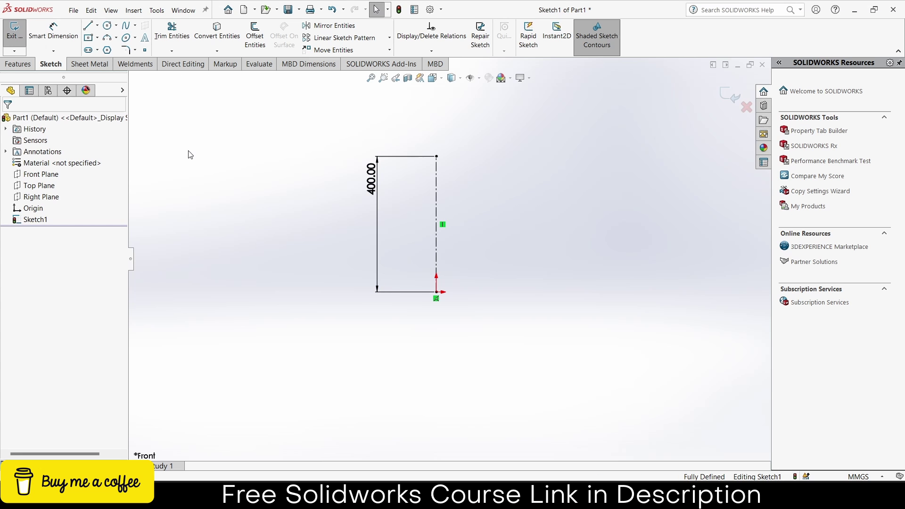
Step: Draw an L-shaped profile about 147 mm from the centerline: a vertical line down to the origin's level, followed by a short outward horizontal line
{"action": "left_click", "coordinate": [88, 25]}
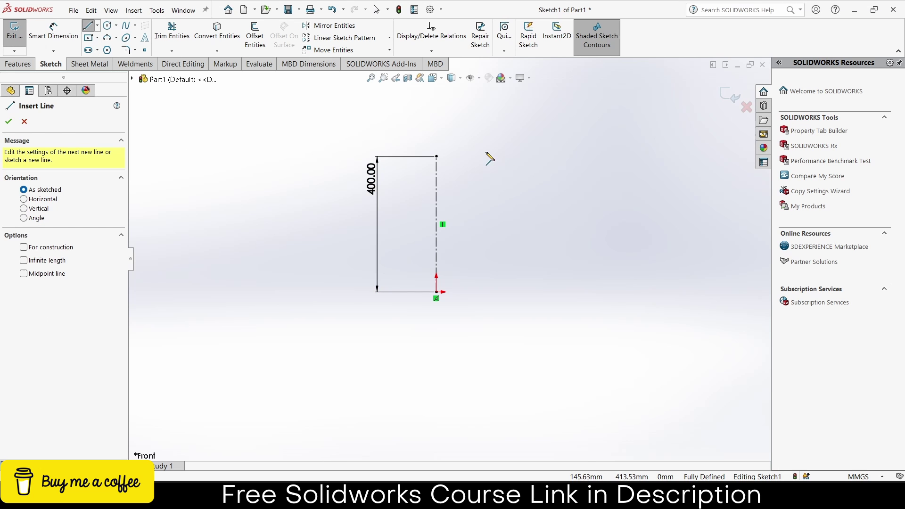
{"action": "left_click", "coordinate": [486, 156]}
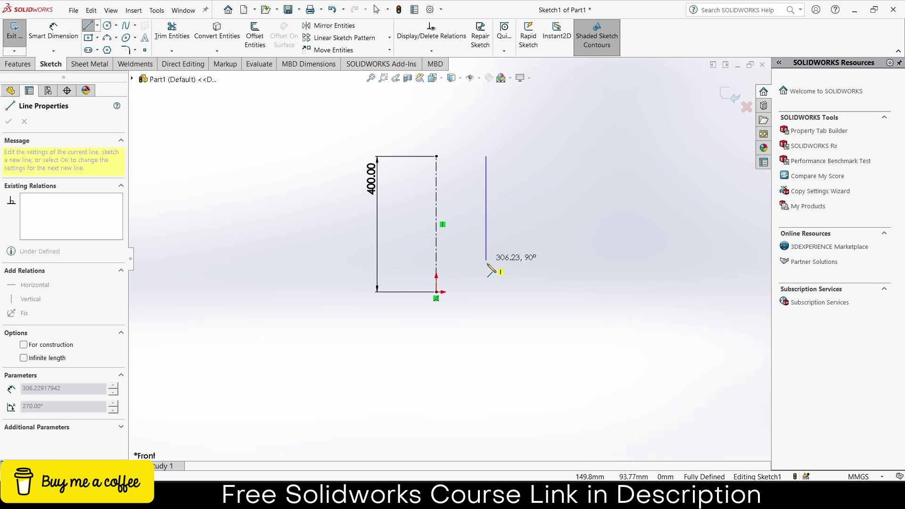
{"action": "left_click", "coordinate": [486, 292]}
{"action": "left_click", "coordinate": [512, 291]}
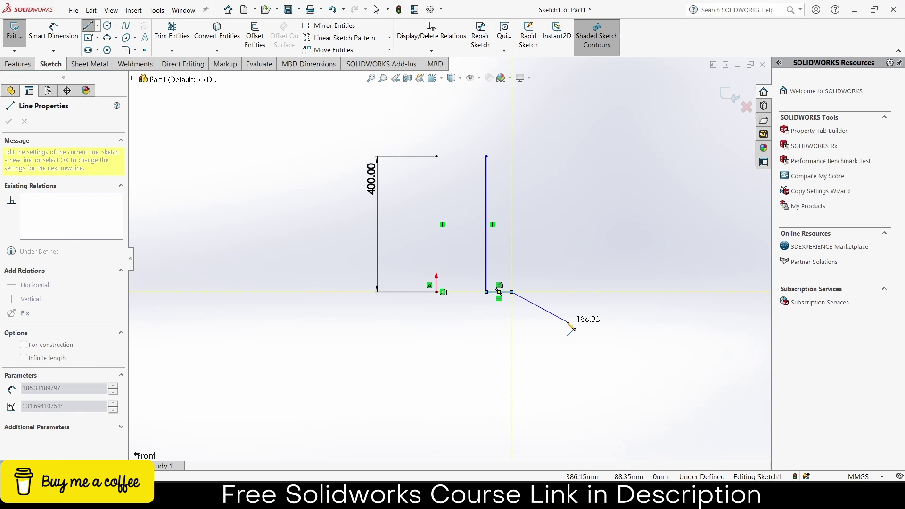
{"action": "key", "text": "Escape"}
Step: Dimension the distance between the centerline and the vertical profile line to 100 mm
{"action": "key", "text": "d"}
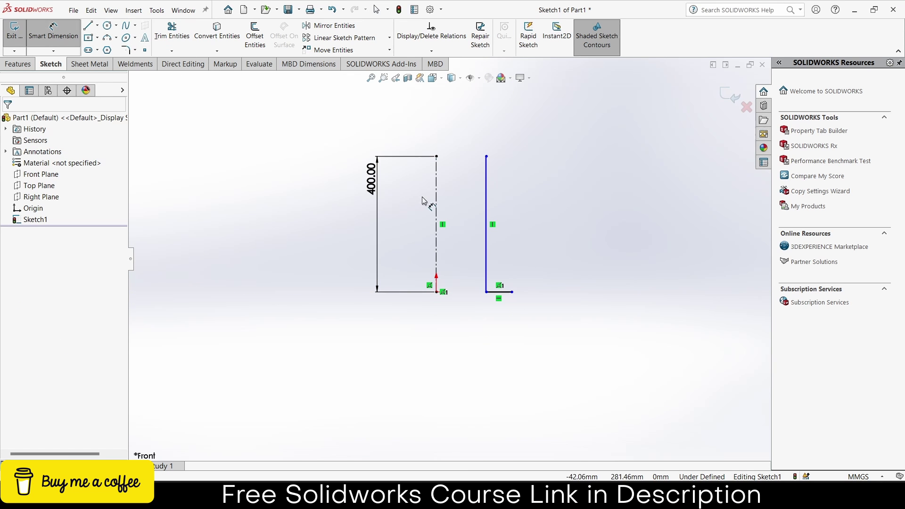
{"action": "left_click", "coordinate": [436, 202]}
{"action": "left_click", "coordinate": [486, 207]}
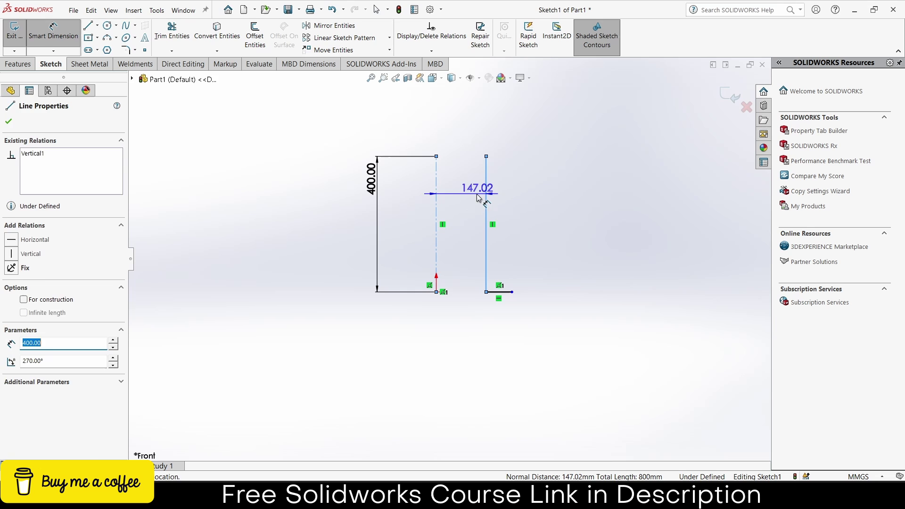
{"action": "left_click", "coordinate": [477, 198]}
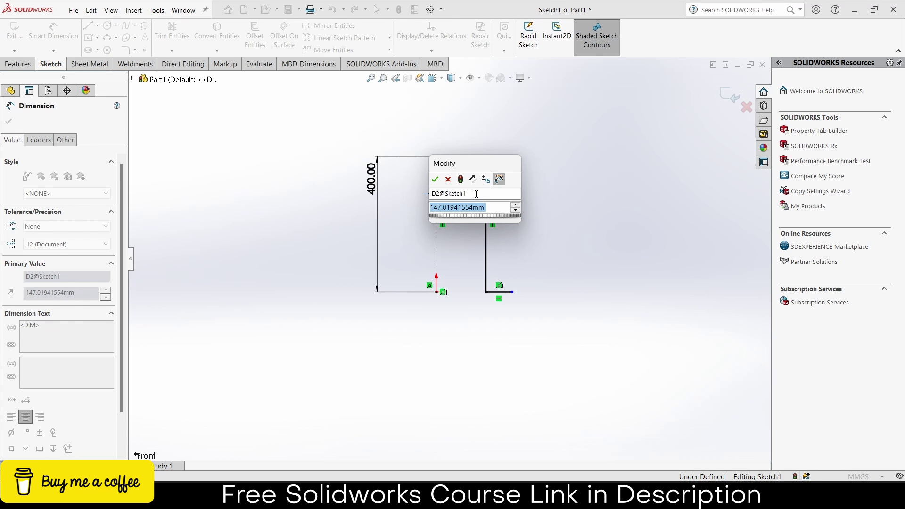
{"action": "type", "text": "100"}
{"action": "key", "text": "Return"}
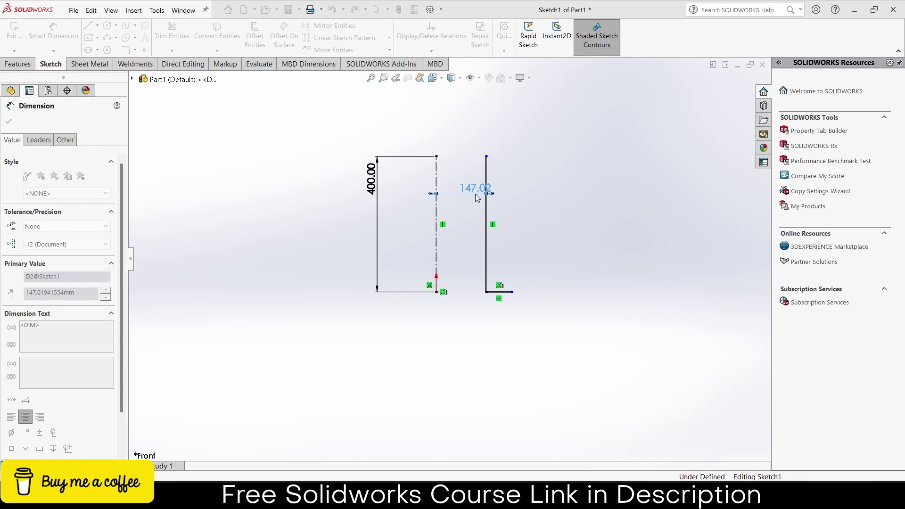
{"action": "left_click", "coordinate": [441, 172]}
Step: Dimension the vertical profile line at 400 mm and the horizontal flange line at 100 mm
{"action": "scroll", "coordinate": [438, 173], "scroll_direction": "up", "scroll_amount": 2}
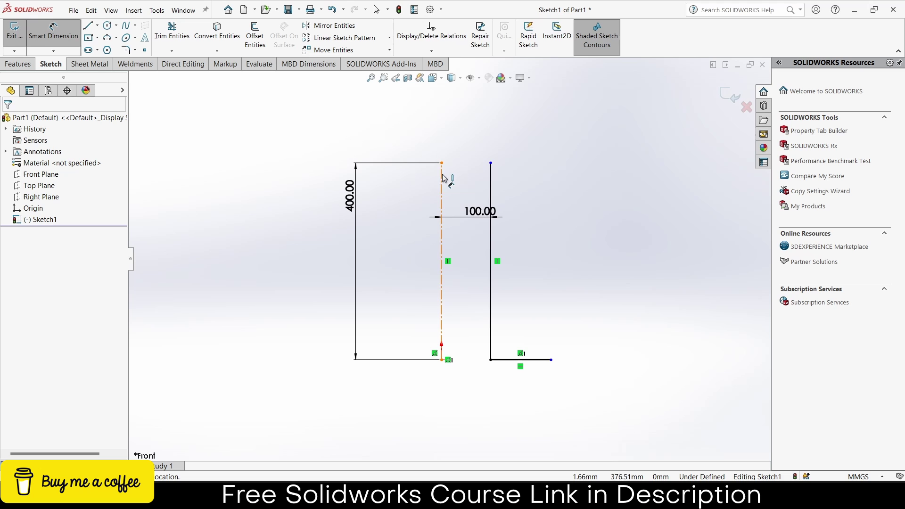
{"action": "left_click", "coordinate": [491, 178]}
{"action": "left_click", "coordinate": [552, 175]}
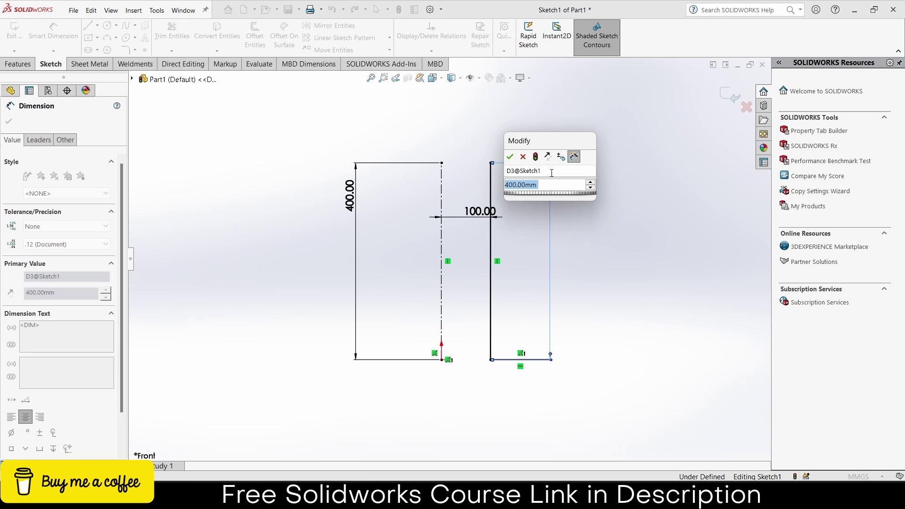
{"action": "key", "text": "Return"}
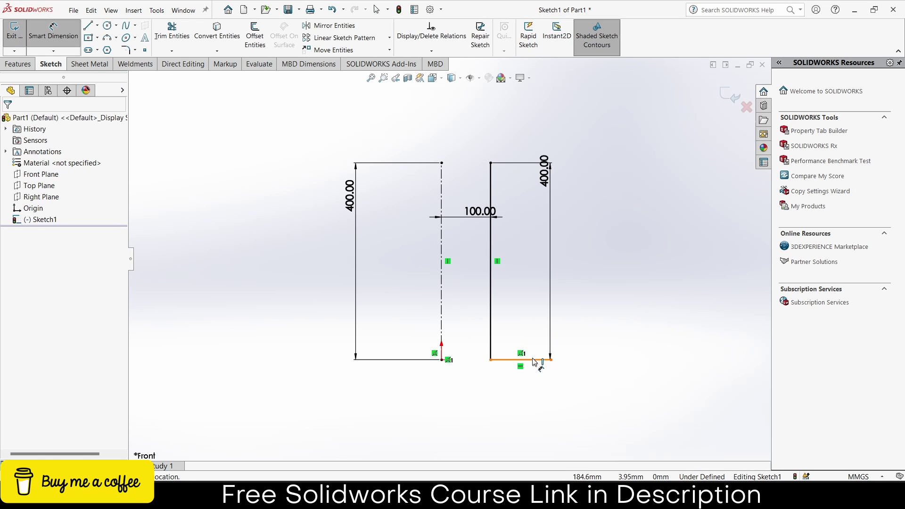
{"action": "left_click", "coordinate": [528, 360]}
{"action": "left_click", "coordinate": [528, 344]}
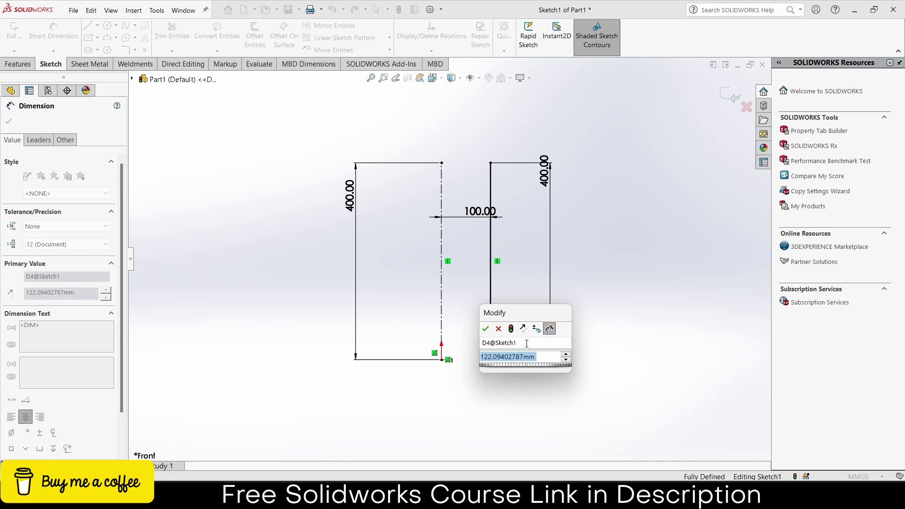
{"action": "type", "text": "100"}
{"action": "key", "text": "Return"}
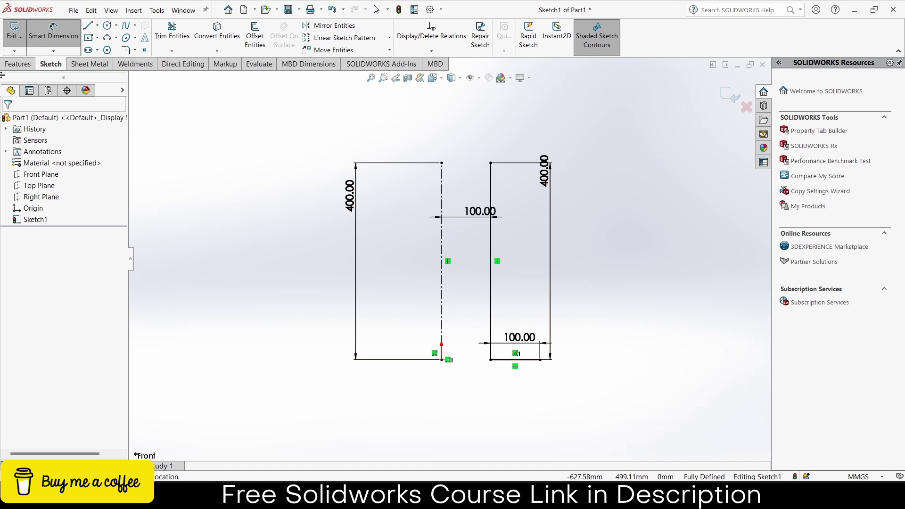
Step: Close the sketch and set up a 360° thin revolve about the centerline, 10 mm thick in one direction, with the thickness direction reversed
{"action": "left_click", "coordinate": [18, 64]}
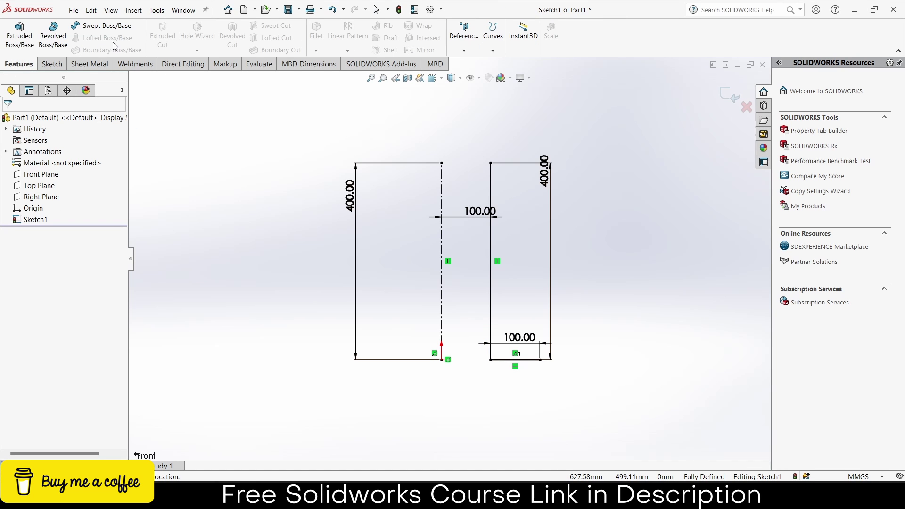
{"action": "left_click", "coordinate": [730, 96]}
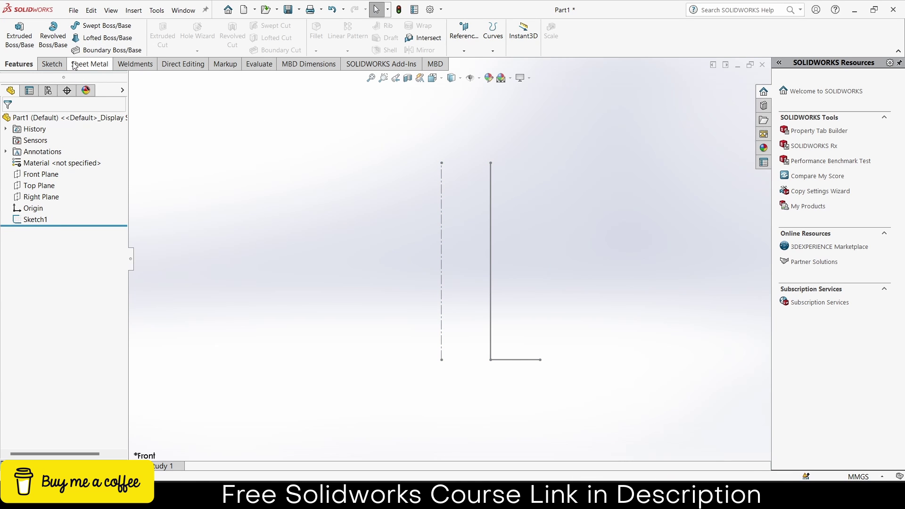
{"action": "left_click", "coordinate": [53, 35]}
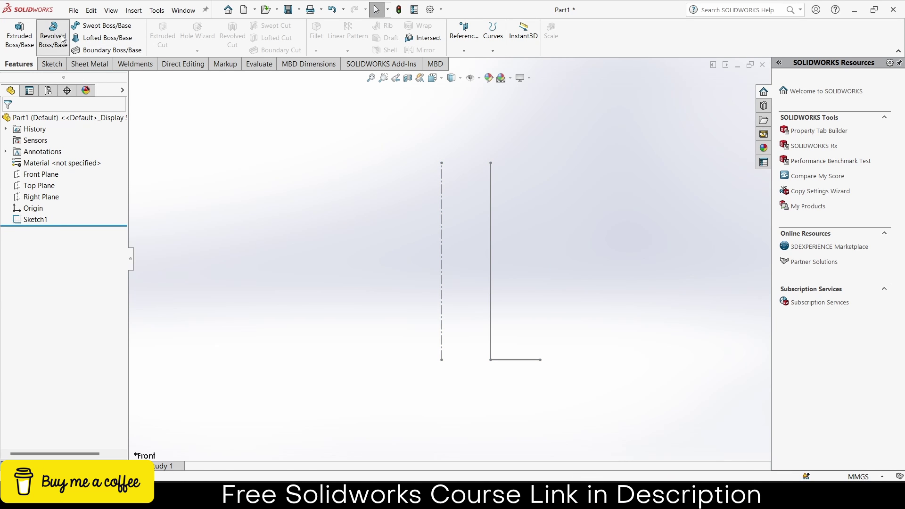
{"action": "left_click", "coordinate": [491, 175]}
{"action": "left_click", "coordinate": [514, 253]}
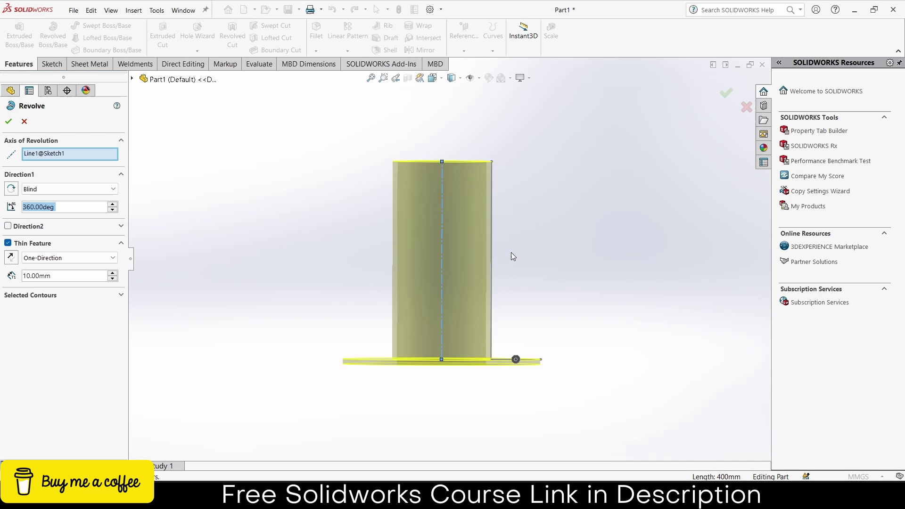
{"action": "left_click", "coordinate": [11, 258]}
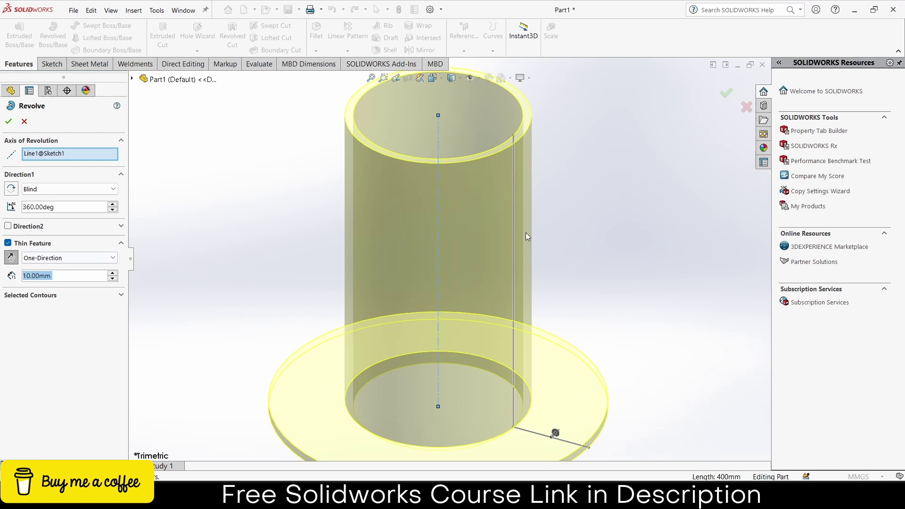
Step: Compare both thickness directions of the thin revolve in the front view, ending with the direction reversed
{"action": "left_click", "coordinate": [15, 260]}
{"action": "left_click", "coordinate": [11, 257]}
{"action": "scroll", "coordinate": [448, 235], "scroll_direction": "up", "scroll_amount": 3}
{"action": "middle_click_drag", "start_coordinate": [447, 235], "coordinate": [521, 146]}
{"action": "scroll", "coordinate": [527, 175], "scroll_direction": "down", "scroll_amount": 4}
{"action": "left_click", "coordinate": [432, 78]}
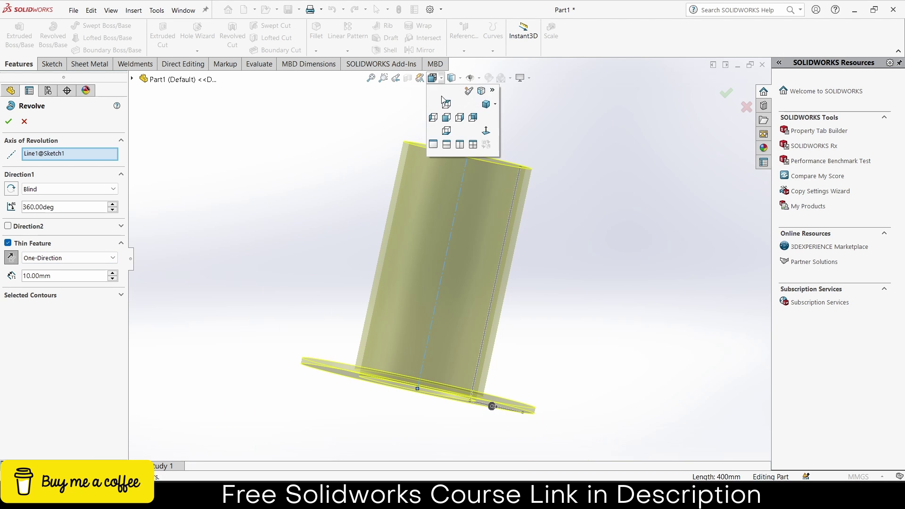
{"action": "left_click", "coordinate": [460, 119]}
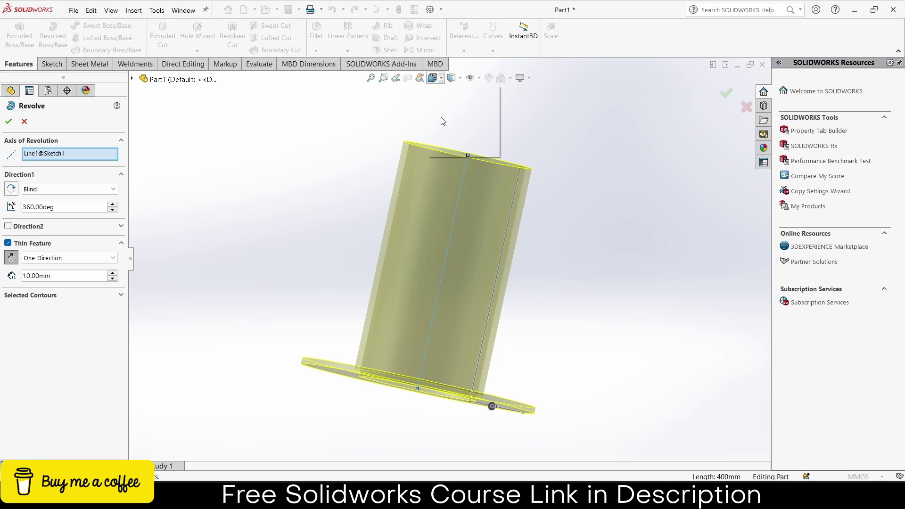
{"action": "left_click", "coordinate": [11, 257]}
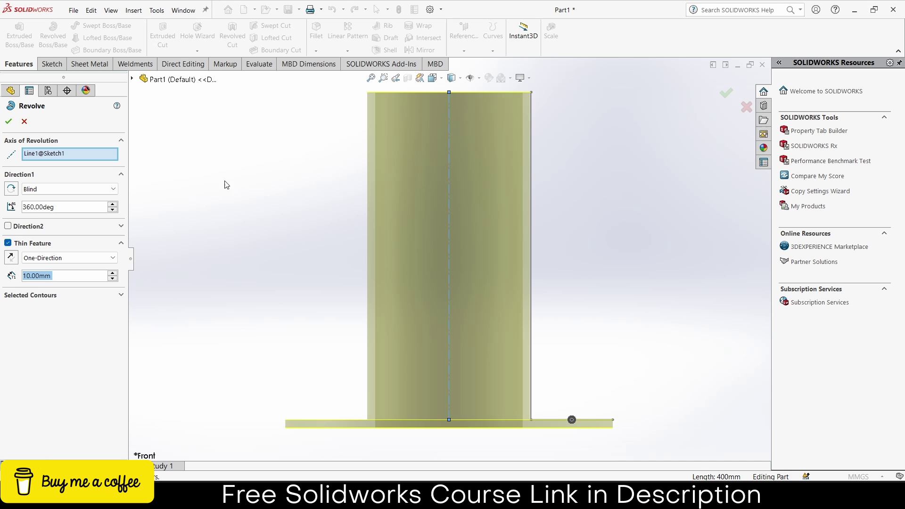
{"action": "left_click", "coordinate": [12, 258]}
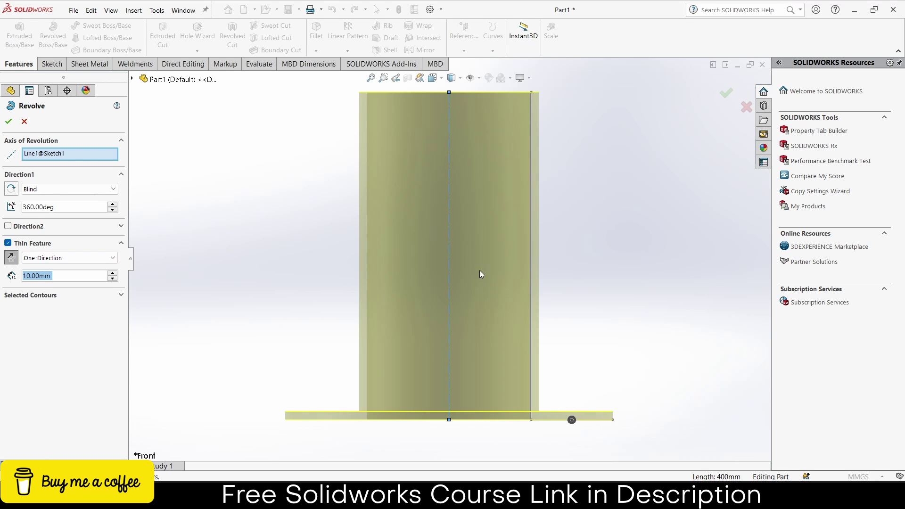
{"action": "middle_click_drag", "start_coordinate": [694, 214], "coordinate": [625, 310]}
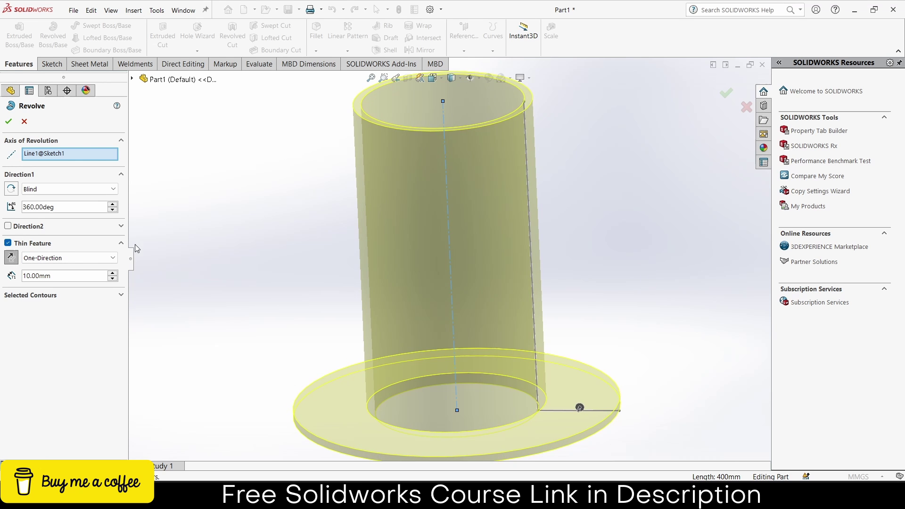
{"action": "mouse_move", "coordinate": [424, 276]}
{"action": "middle_mouse_down"}
{"action": "mouse_move", "coordinate": [431, 289]}
{"action": "mouse_move", "coordinate": [453, 235]}
{"action": "mouse_move", "coordinate": [452, 266]}
{"action": "mouse_move", "coordinate": [430, 249]}
{"action": "mouse_move", "coordinate": [432, 278]}
{"action": "middle_mouse_up"}
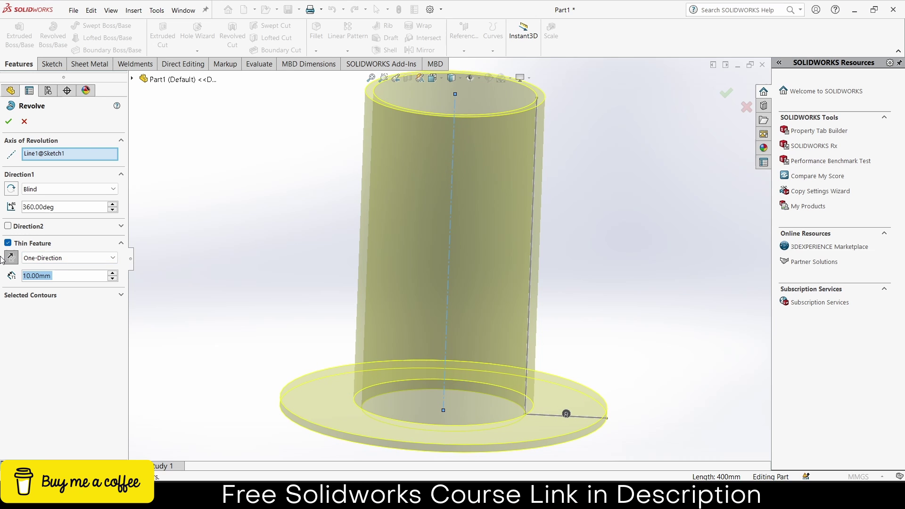
Step: Set the thin wall thickness to 15 mm and create the revolve
{"action": "type", "text": "15"}
{"action": "key", "text": "Return"}
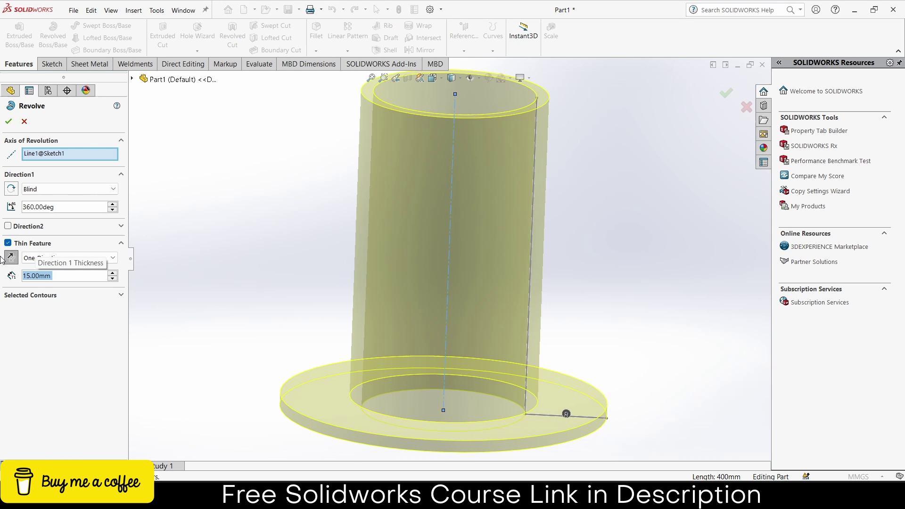
{"action": "left_click", "coordinate": [9, 122]}
Step: Start a sketch on the flange's upper face and draw a circle of about 167 mm radius centered on the origin
{"action": "mouse_move", "coordinate": [599, 293]}
{"action": "middle_mouse_down"}
{"action": "mouse_move", "coordinate": [535, 147]}
{"action": "mouse_move", "coordinate": [620, 307]}
{"action": "mouse_move", "coordinate": [576, 380]}
{"action": "mouse_move", "coordinate": [473, 377]}
{"action": "mouse_move", "coordinate": [553, 322]}
{"action": "middle_mouse_up"}
{"action": "left_click", "coordinate": [572, 294]}
{"action": "left_click", "coordinate": [613, 270]}
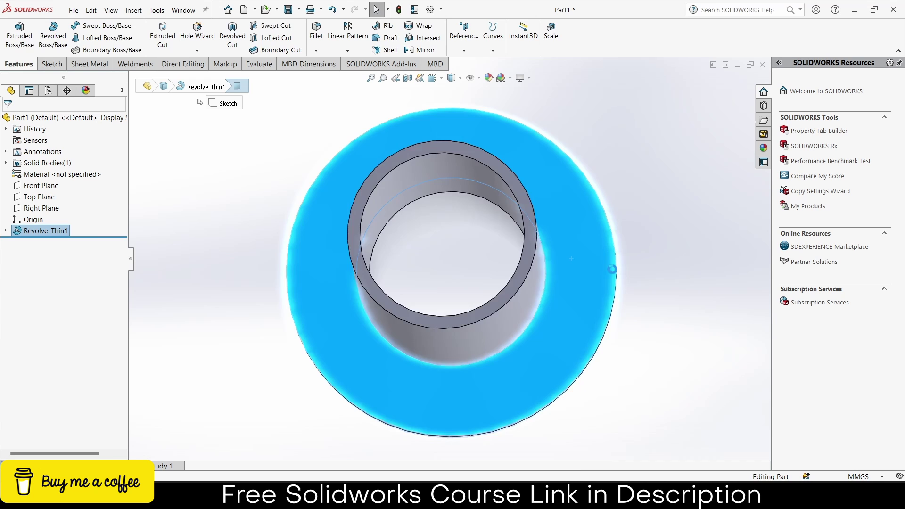
{"action": "left_click", "coordinate": [108, 25]}
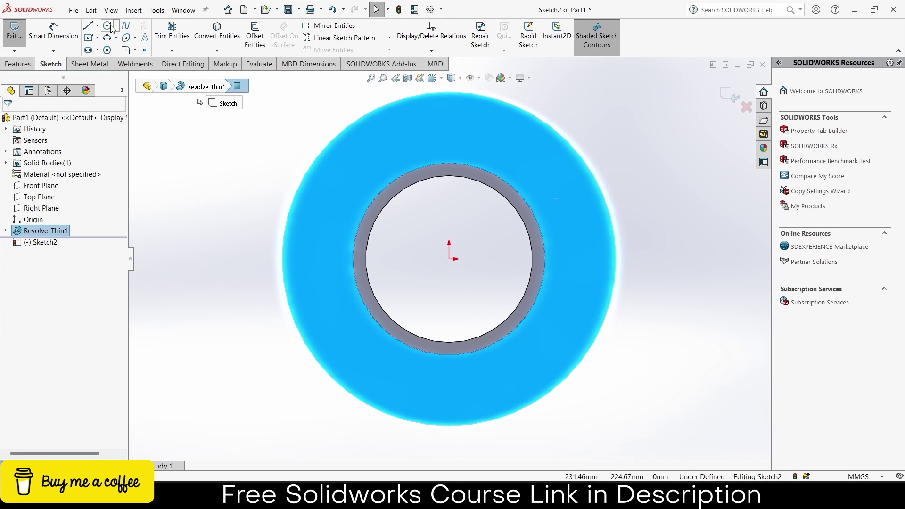
{"action": "left_click", "coordinate": [449, 258]}
{"action": "left_click", "coordinate": [507, 134]}
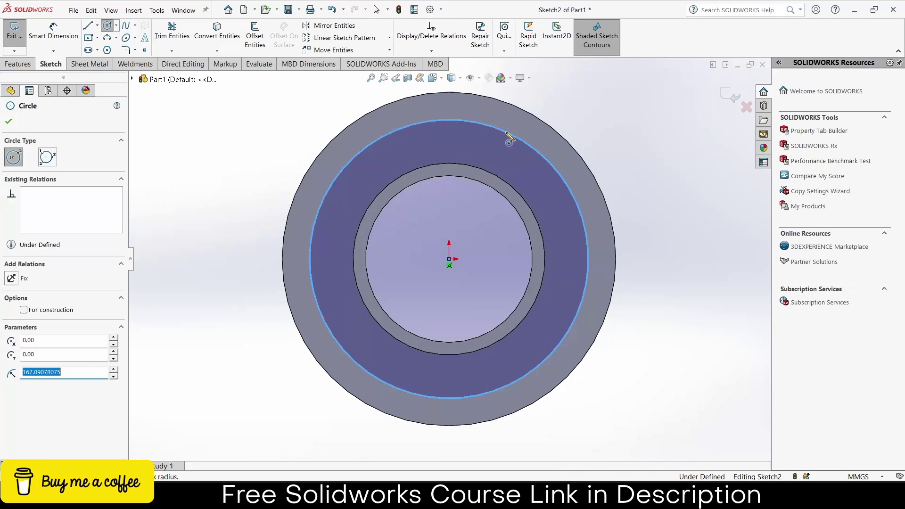
Step: Dimension the circle's diameter to 330 mm and convert the circle to construction geometry
{"action": "left_click", "coordinate": [53, 33]}
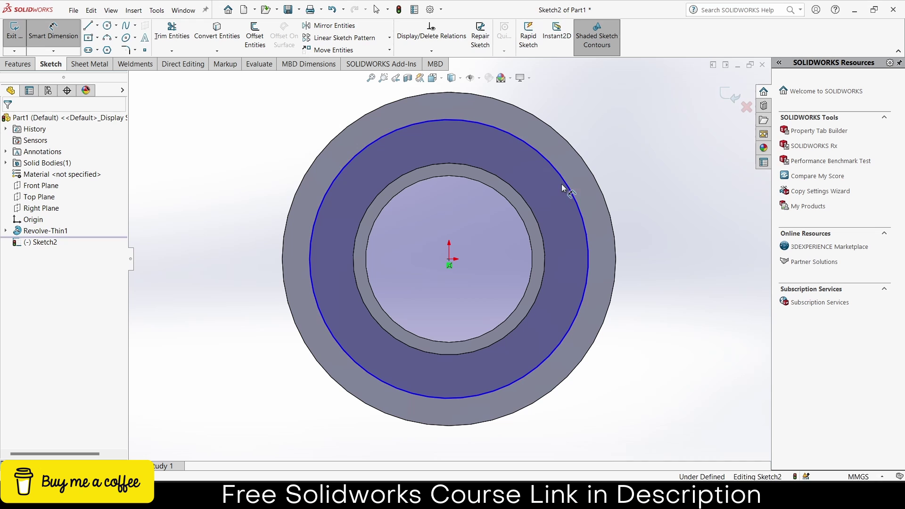
{"action": "left_click", "coordinate": [581, 212]}
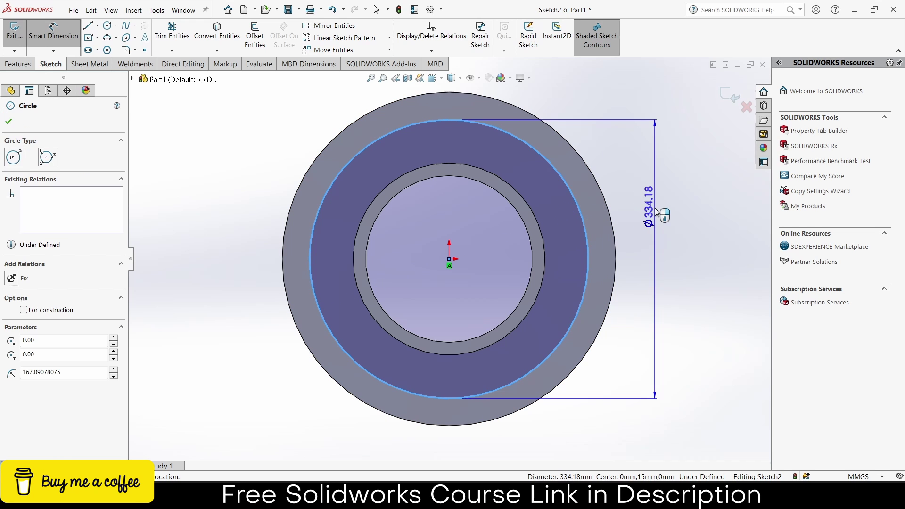
{"action": "left_click", "coordinate": [657, 211]}
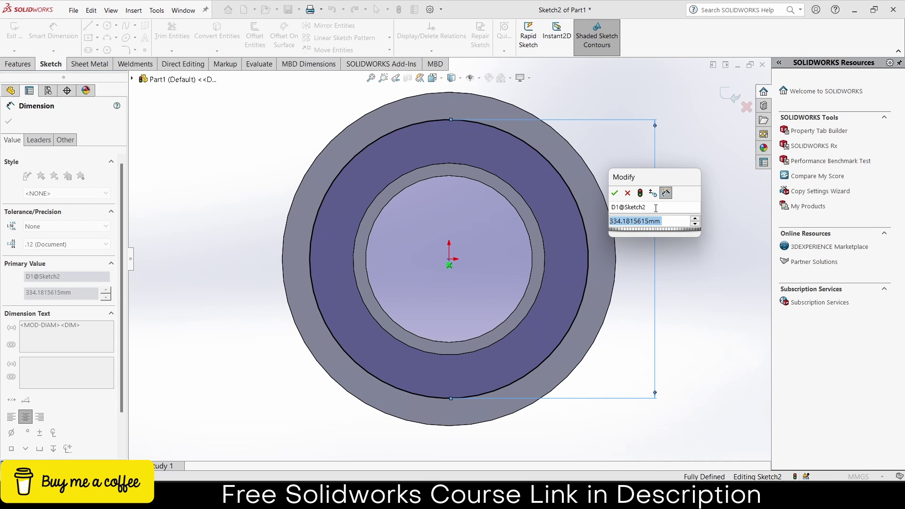
{"action": "type", "text": "330"}
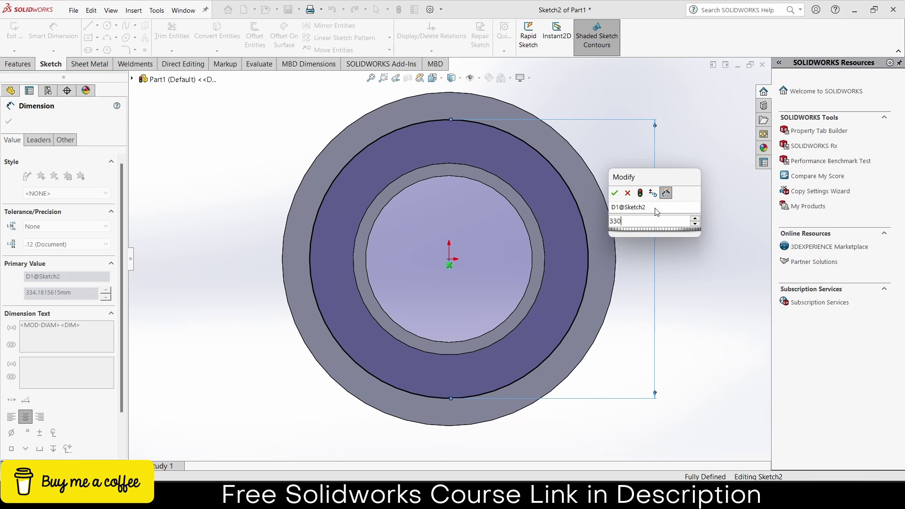
{"action": "key", "text": "Return"}
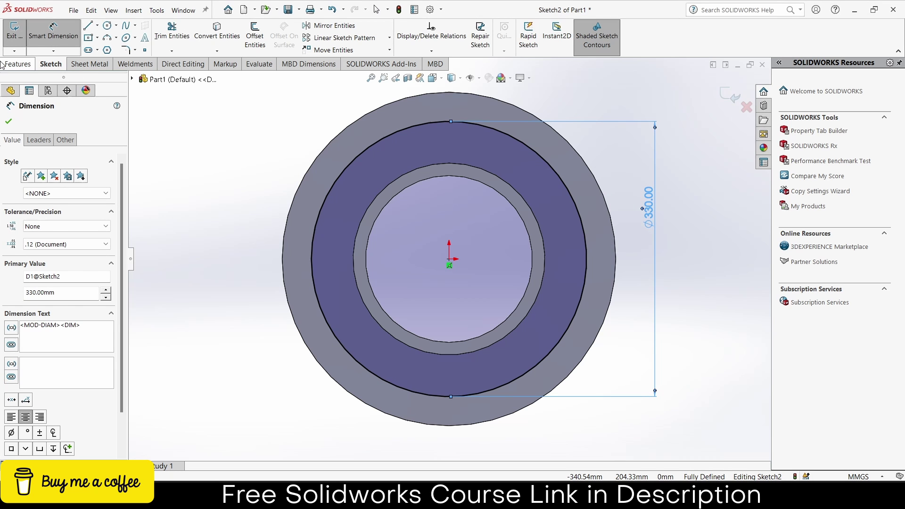
{"action": "key", "text": "Escape"}
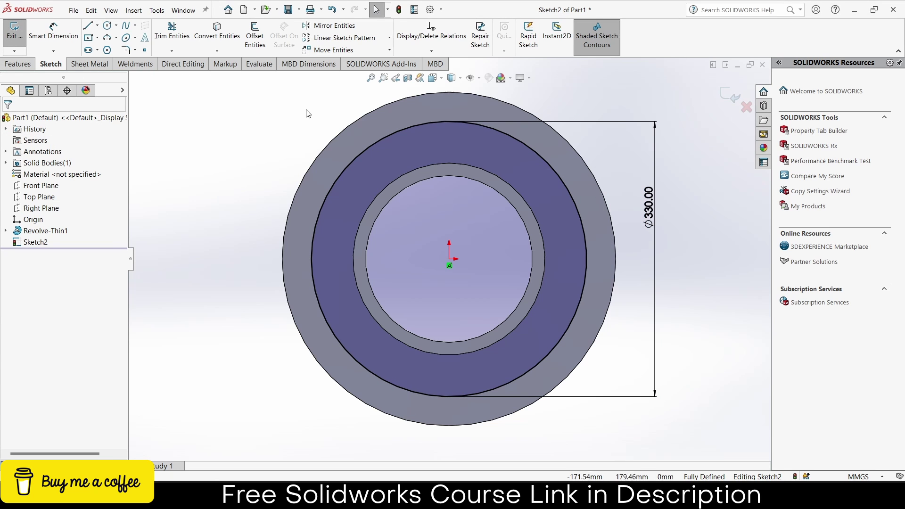
{"action": "left_click", "coordinate": [412, 126]}
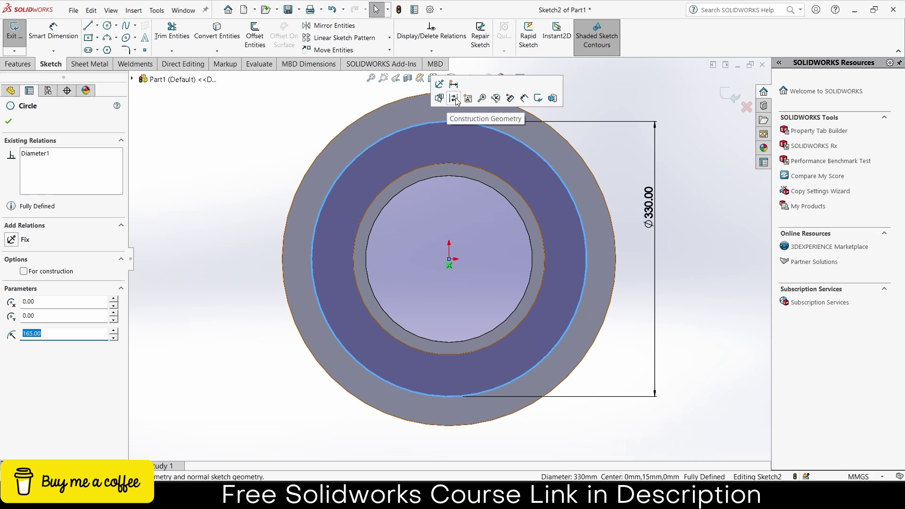
{"action": "left_click", "coordinate": [454, 98]}
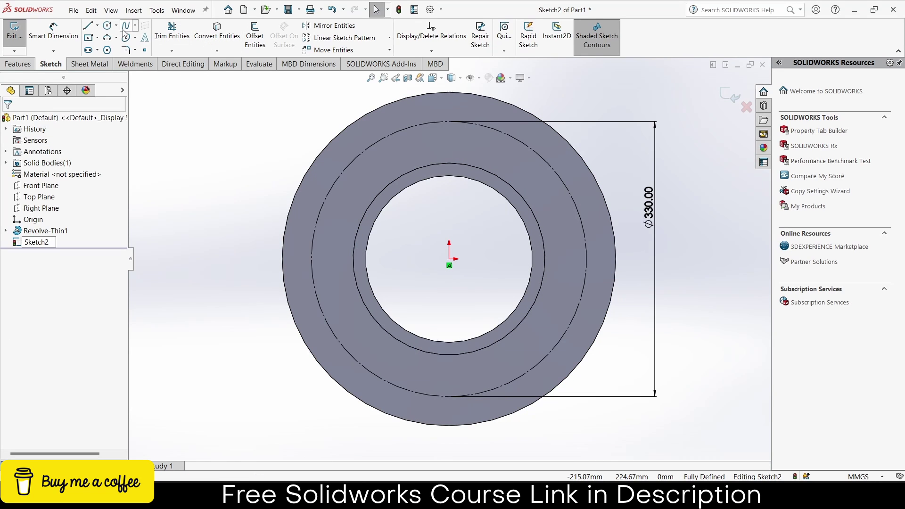
Step: Draw a bolt-hole circle centered on the construction circle's top point and dimension its diameter to 30 mm
{"action": "left_click", "coordinate": [107, 26]}
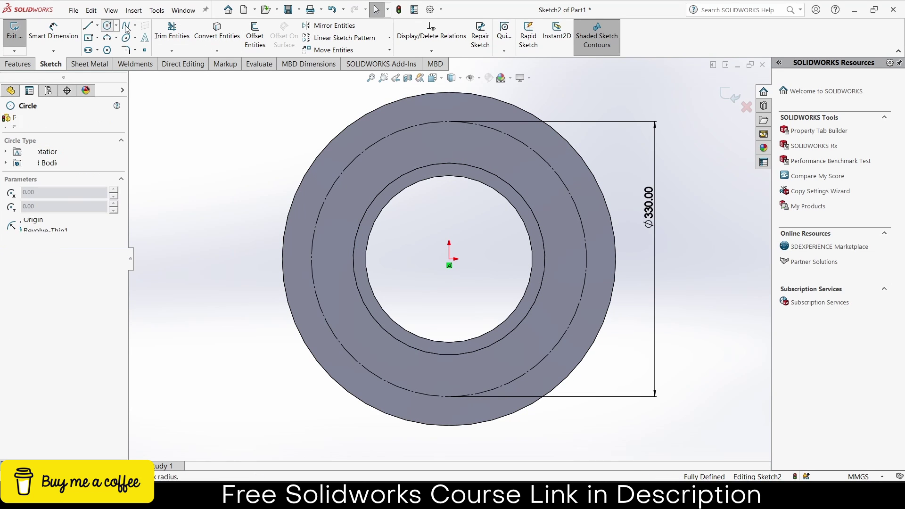
{"action": "left_click", "coordinate": [449, 121]}
{"action": "left_click", "coordinate": [455, 104]}
{"action": "key", "text": "d"}
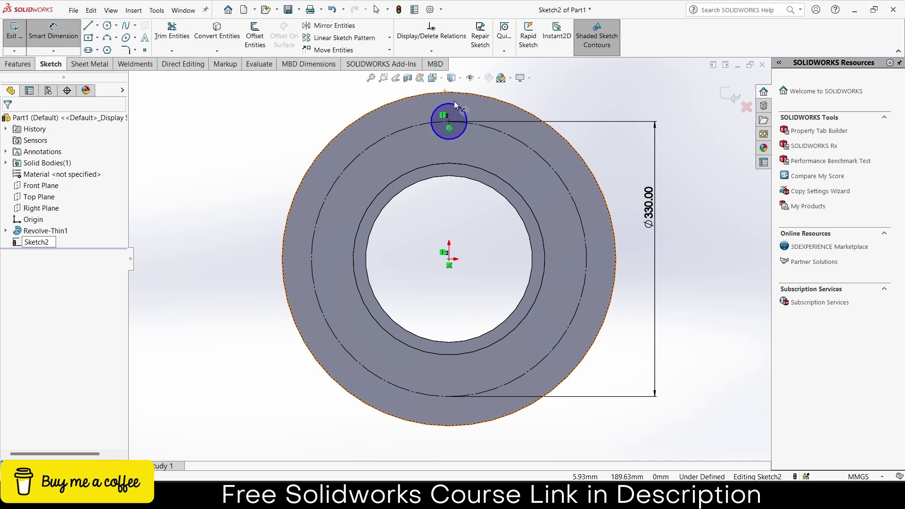
{"action": "left_click", "coordinate": [455, 105]}
{"action": "left_click", "coordinate": [283, 103]}
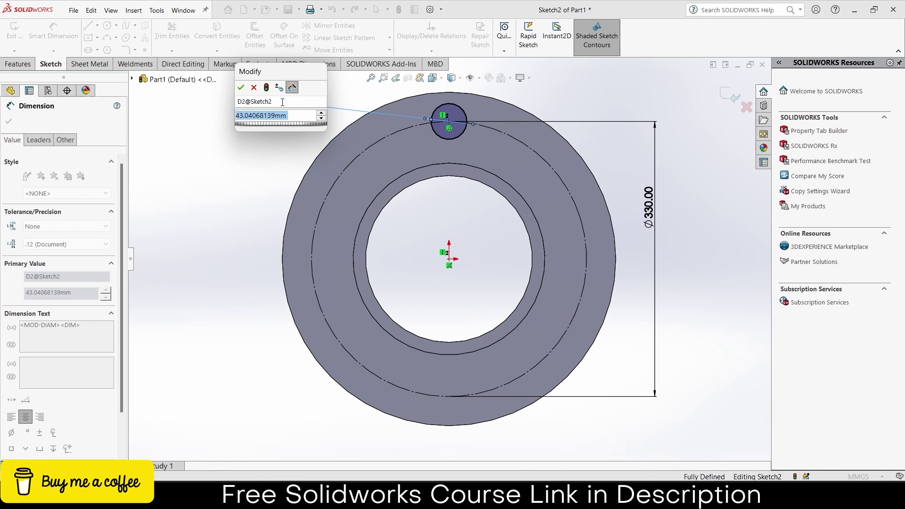
{"action": "type", "text": "30"}
{"action": "key", "text": "Return"}
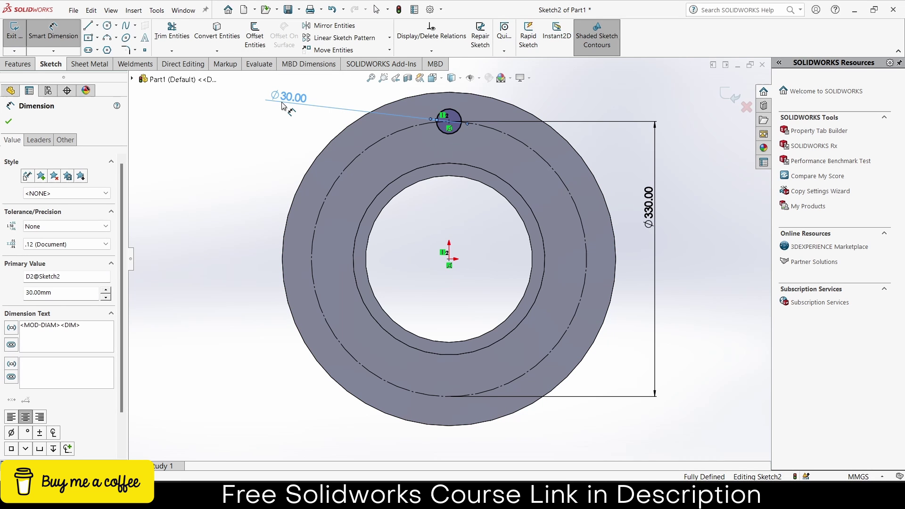
Step: Set up a circular sketch pattern of the 30 mm circle around the origin, equally spaced over 360°
{"action": "left_click", "coordinate": [19, 64]}
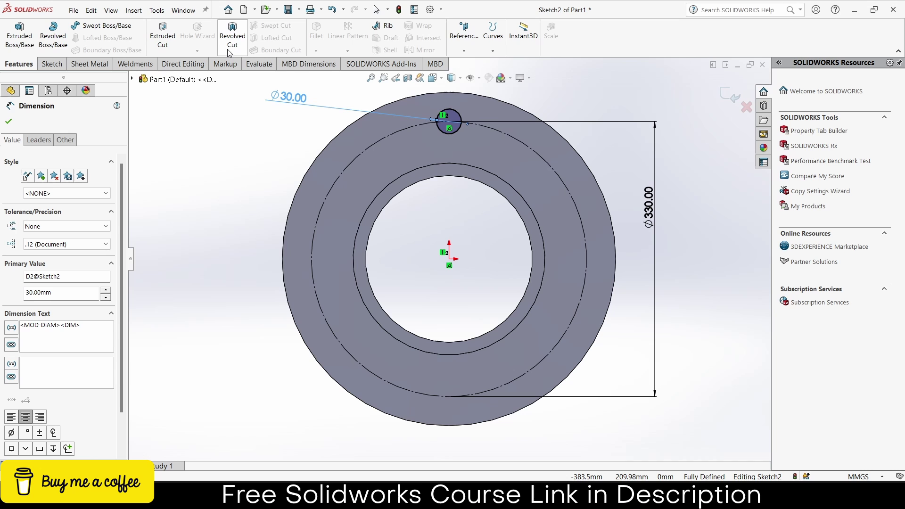
{"action": "left_click", "coordinate": [52, 64]}
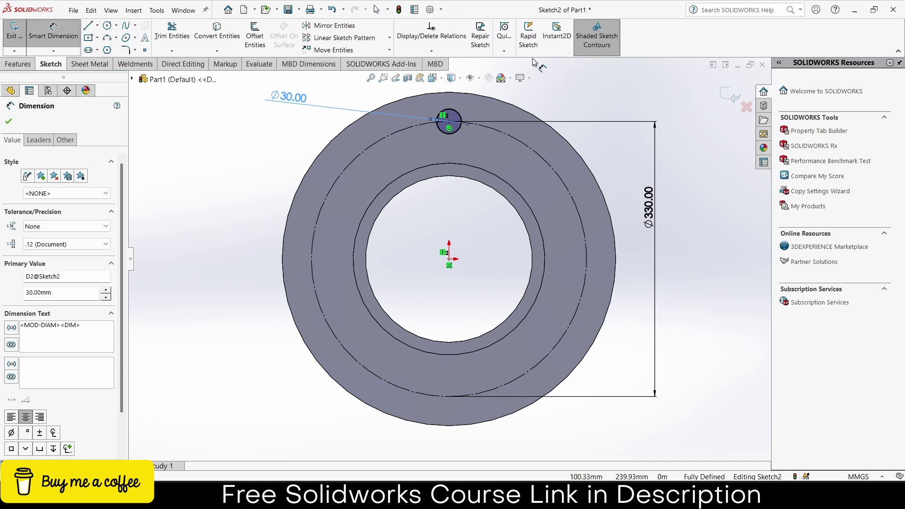
{"action": "left_click", "coordinate": [390, 37]}
{"action": "left_click", "coordinate": [349, 62]}
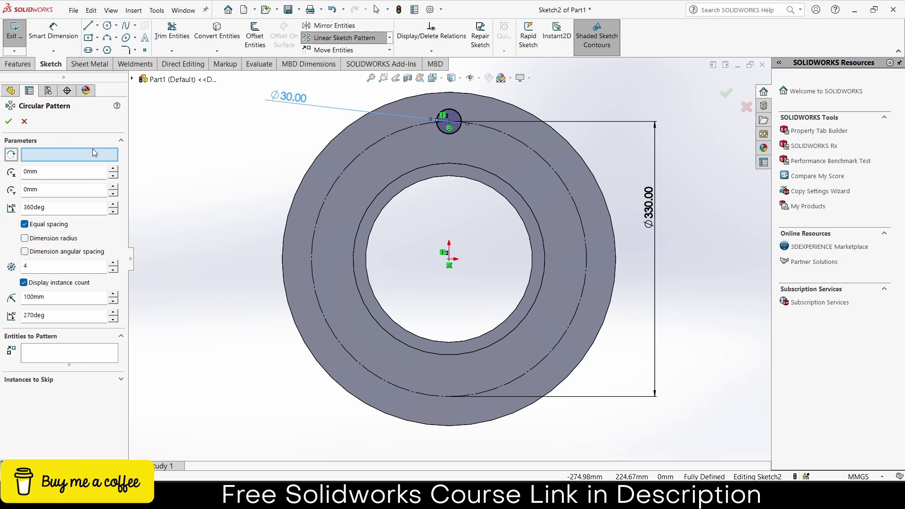
{"action": "left_click", "coordinate": [449, 258]}
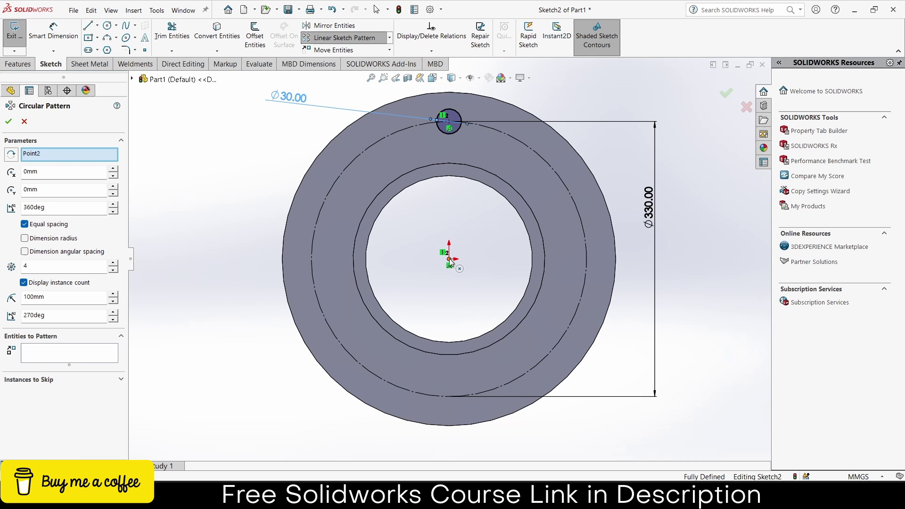
{"action": "left_click", "coordinate": [99, 352]}
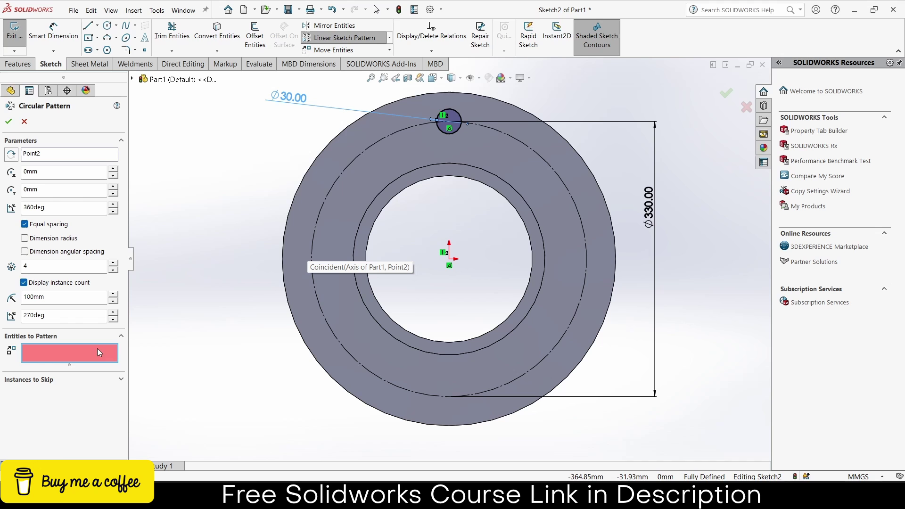
{"action": "left_click", "coordinate": [459, 131]}
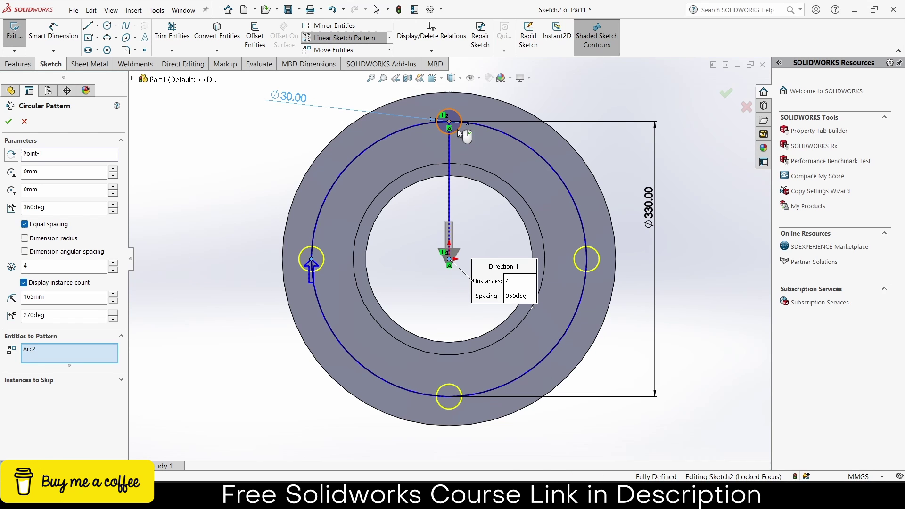
Step: Set the circular pattern to 10 instances and apply it
{"action": "left_click", "coordinate": [116, 263]}
{"action": "left_click", "coordinate": [116, 263]}
{"action": "left_click", "coordinate": [116, 263]}
{"action": "left_click", "coordinate": [115, 263]}
{"action": "left_click", "coordinate": [116, 263]}
{"action": "left_click", "coordinate": [116, 263]}
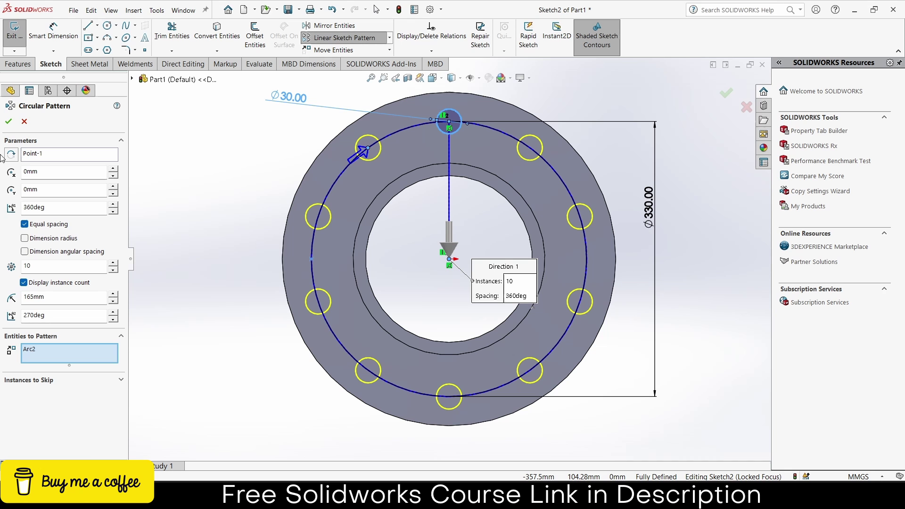
{"action": "left_click", "coordinate": [9, 121]}
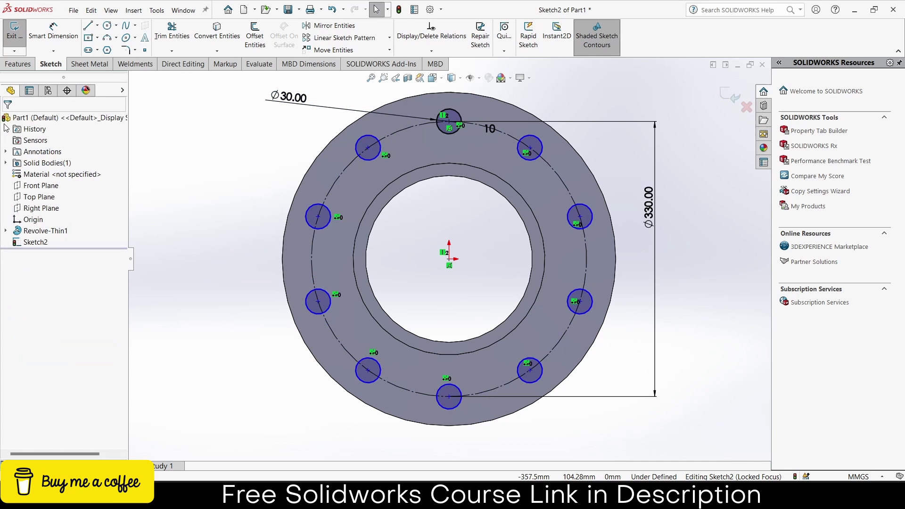
Step: Cut the ten patterned circles through the flange with an Extruded Cut set to Through All
{"action": "left_click", "coordinate": [10, 66]}
{"action": "left_click", "coordinate": [163, 34]}
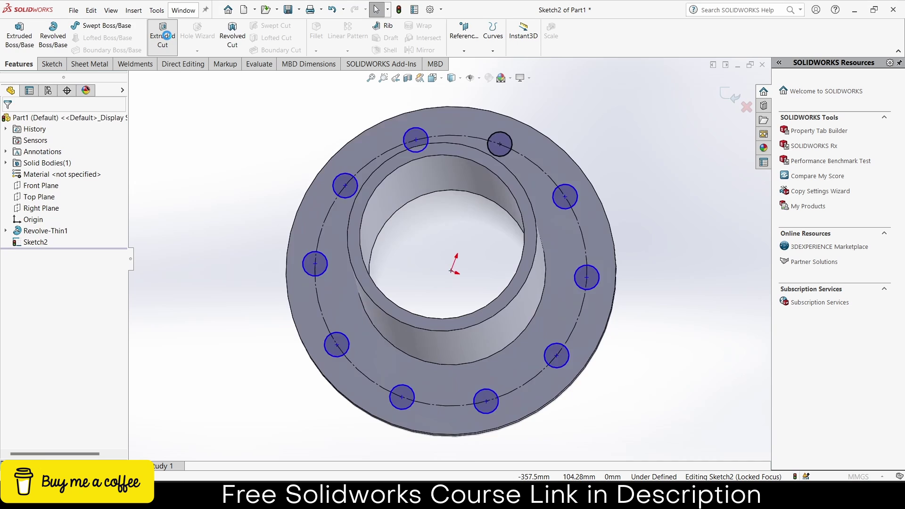
{"action": "left_click", "coordinate": [47, 187]}
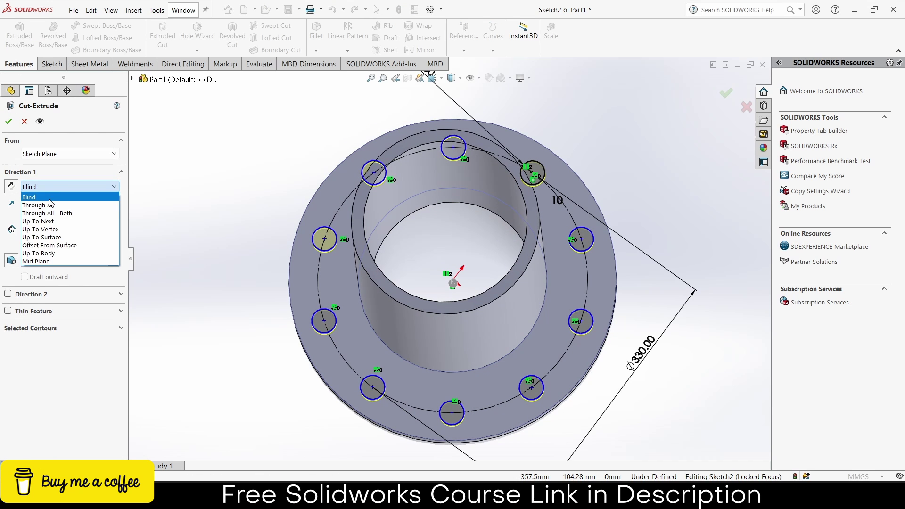
{"action": "left_click", "coordinate": [38, 203]}
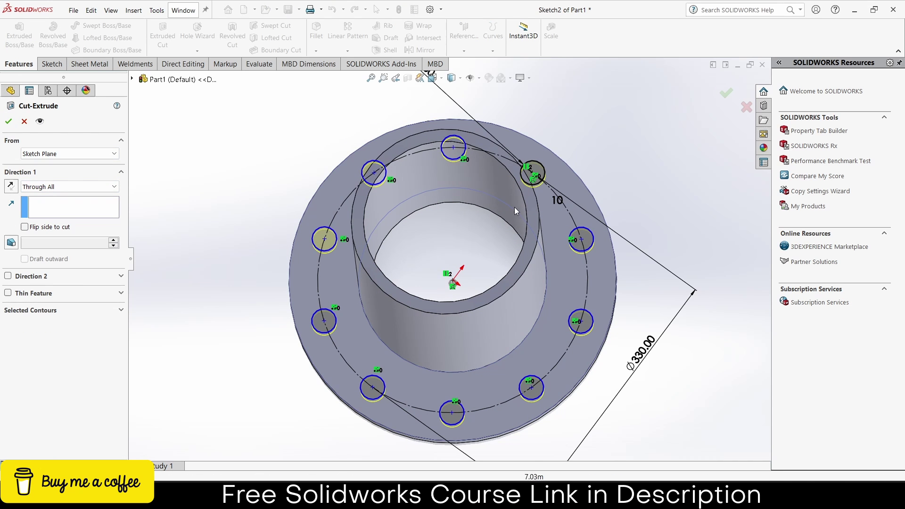
{"action": "left_click", "coordinate": [9, 121]}
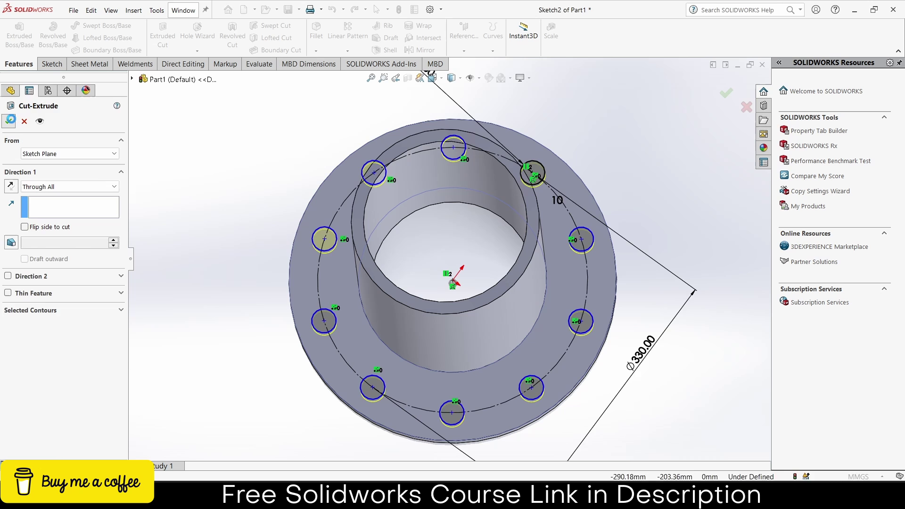
{"action": "middle_click_drag", "start_coordinate": [227, 271], "coordinate": [475, 191]}
{"action": "scroll", "coordinate": [475, 191], "scroll_direction": "down", "scroll_amount": 1}
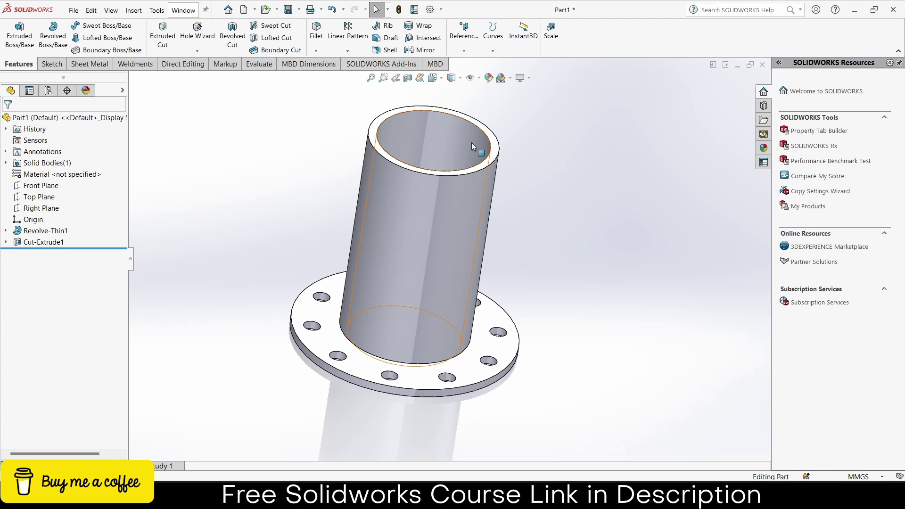
Step: Enable the SOLIDWORKS Simulation add-in and review which CommandManager tabs are available
{"action": "left_click", "coordinate": [395, 64]}
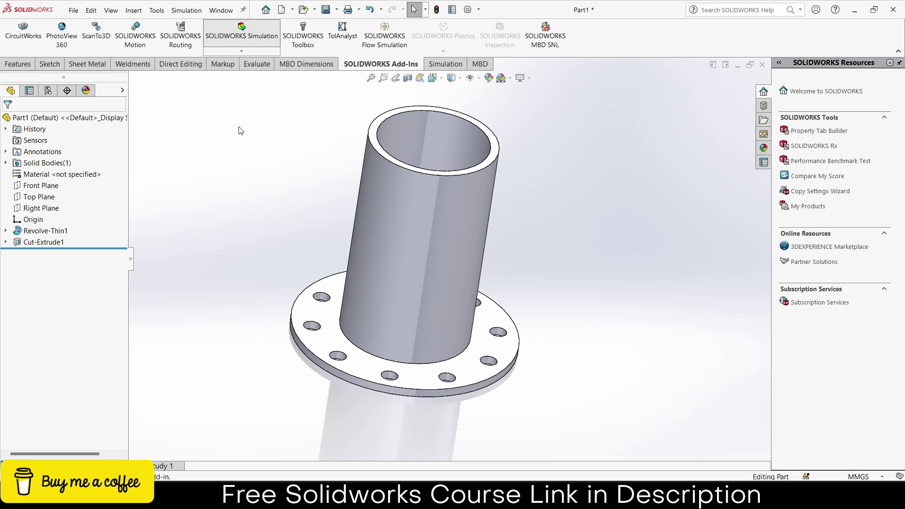
{"action": "left_click", "coordinate": [26, 66]}
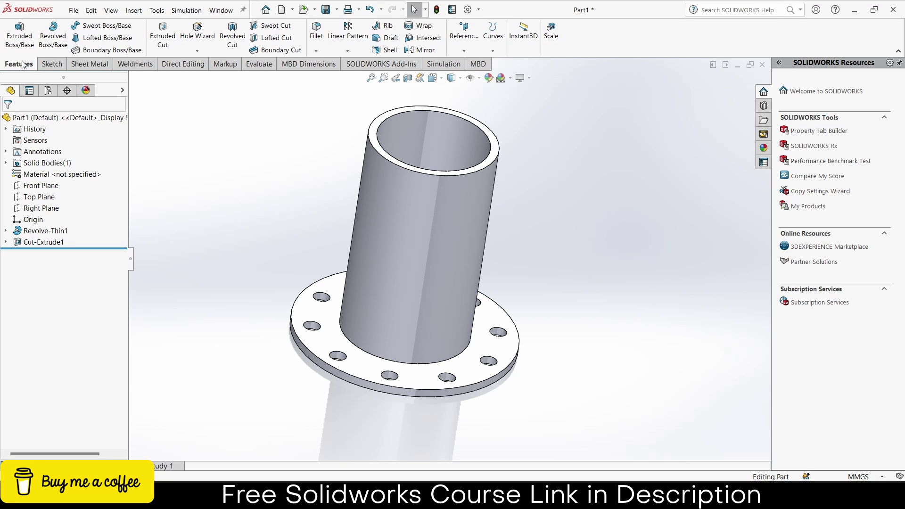
{"action": "right_click", "coordinate": [24, 65]}
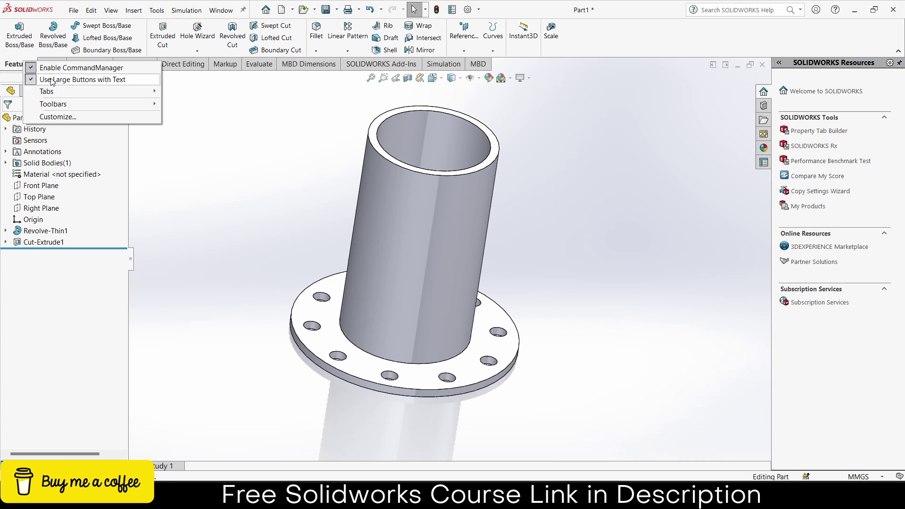
{"action": "mouse_move", "coordinate": [61, 92]}
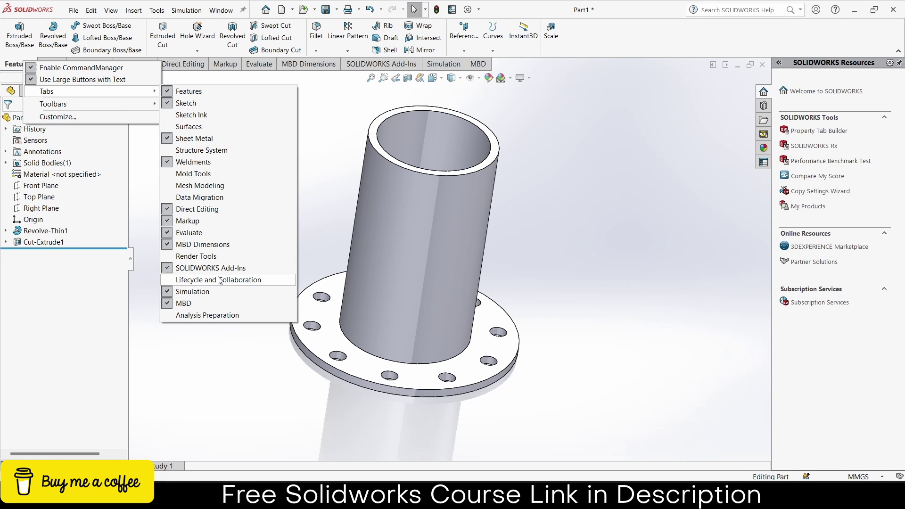
{"action": "left_click", "coordinate": [342, 113]}
{"action": "left_click", "coordinate": [388, 66]}
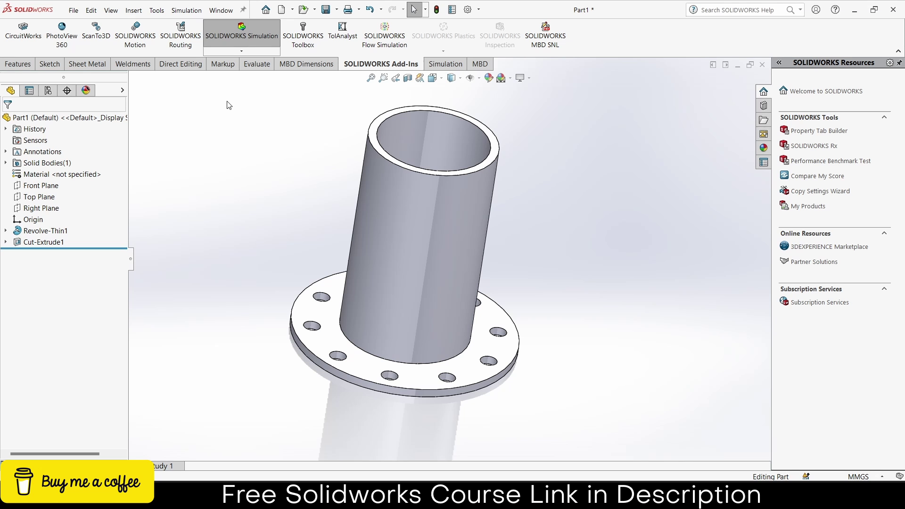
Step: Create a new simulation study of the Static type
{"action": "left_click", "coordinate": [442, 68]}
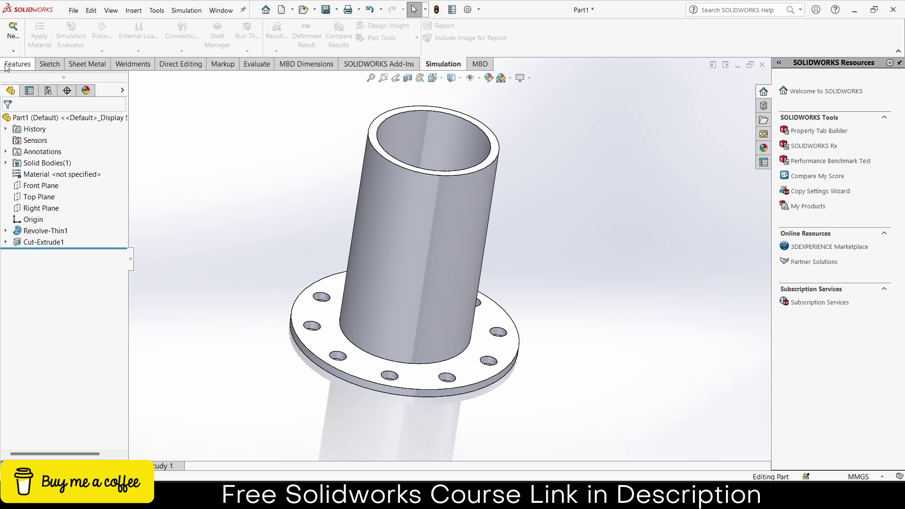
{"action": "left_click", "coordinate": [14, 51]}
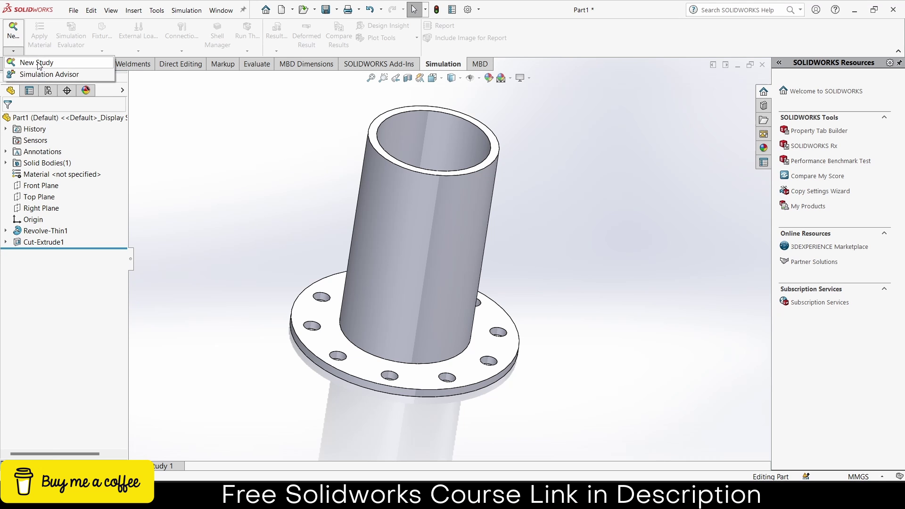
{"action": "left_click", "coordinate": [38, 63]}
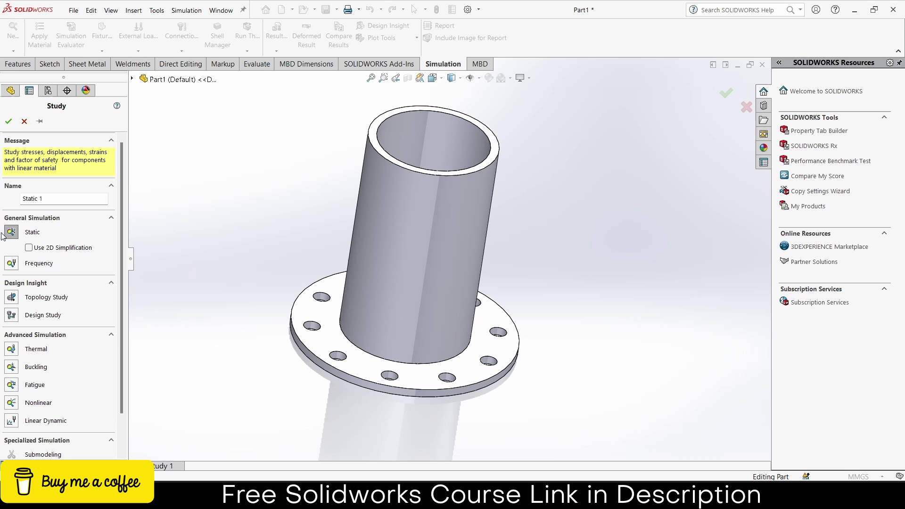
{"action": "left_click", "coordinate": [8, 121]}
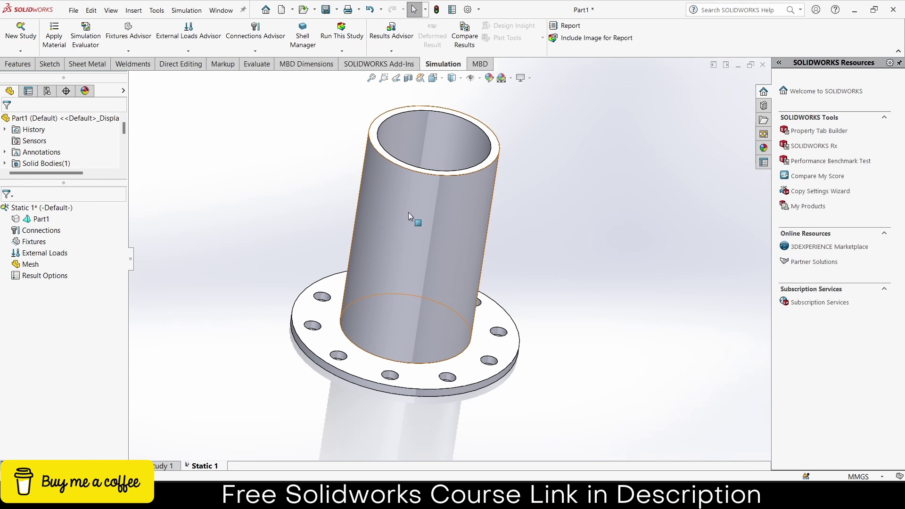
Step: Assign Alloy Steel from the SOLIDWORKS Materials library to the flanged pipe in the static study
{"action": "middle_click_drag", "start_coordinate": [437, 235], "coordinate": [428, 229]}
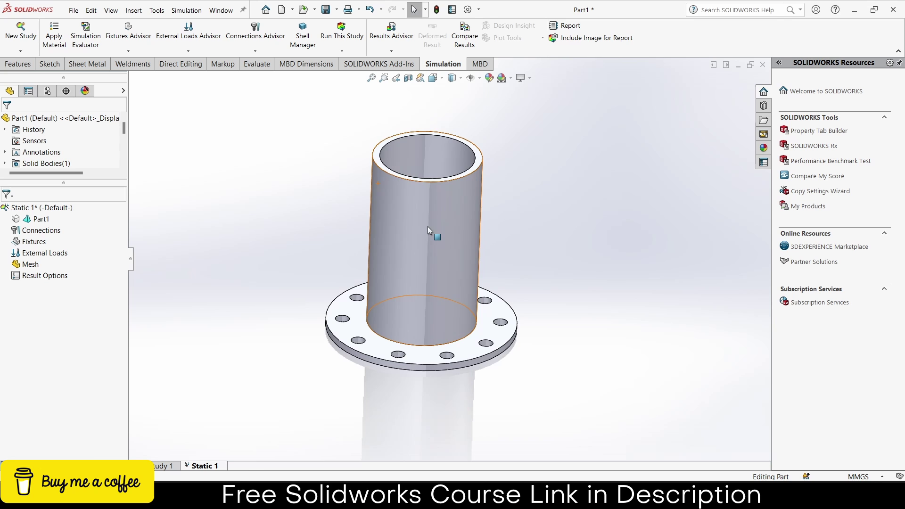
{"action": "scroll", "coordinate": [463, 202], "scroll_direction": "down", "scroll_amount": 2}
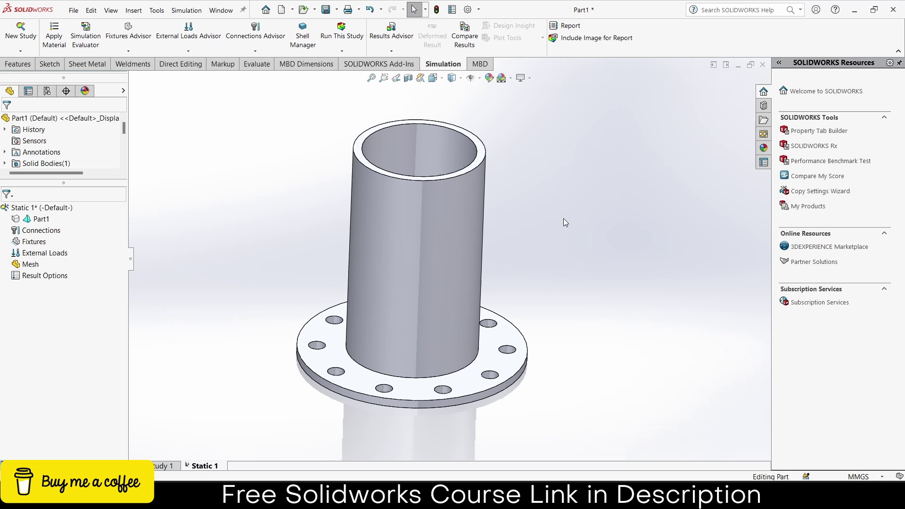
{"action": "right_click", "coordinate": [29, 220]}
{"action": "mouse_move", "coordinate": [137, 240]}
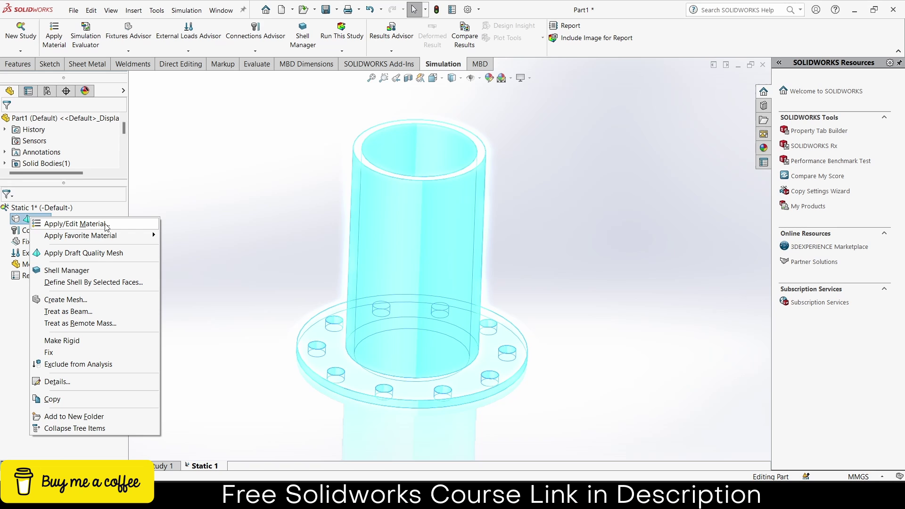
{"action": "left_click", "coordinate": [74, 225]}
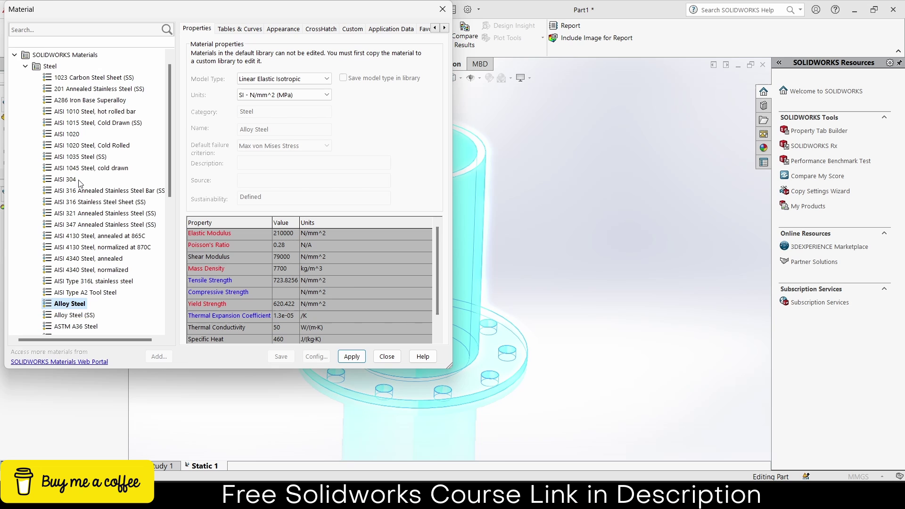
{"action": "scroll", "coordinate": [91, 118], "scroll_direction": "down", "scroll_amount": 8}
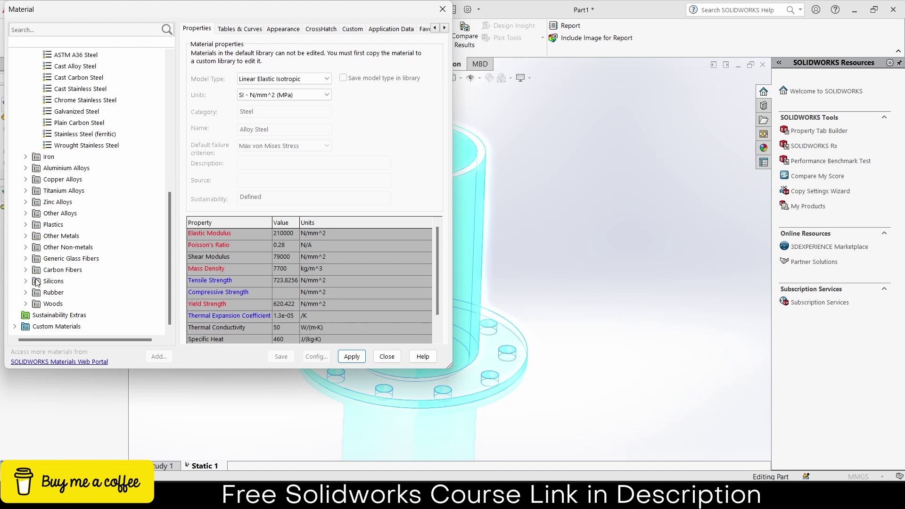
{"action": "scroll", "coordinate": [62, 260], "scroll_direction": "up", "scroll_amount": 8}
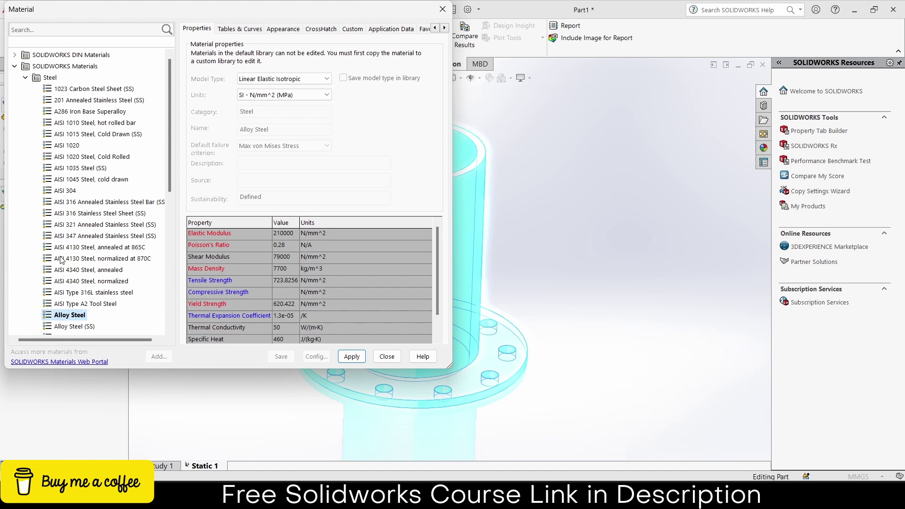
{"action": "scroll", "coordinate": [62, 260], "scroll_direction": "down", "scroll_amount": 1}
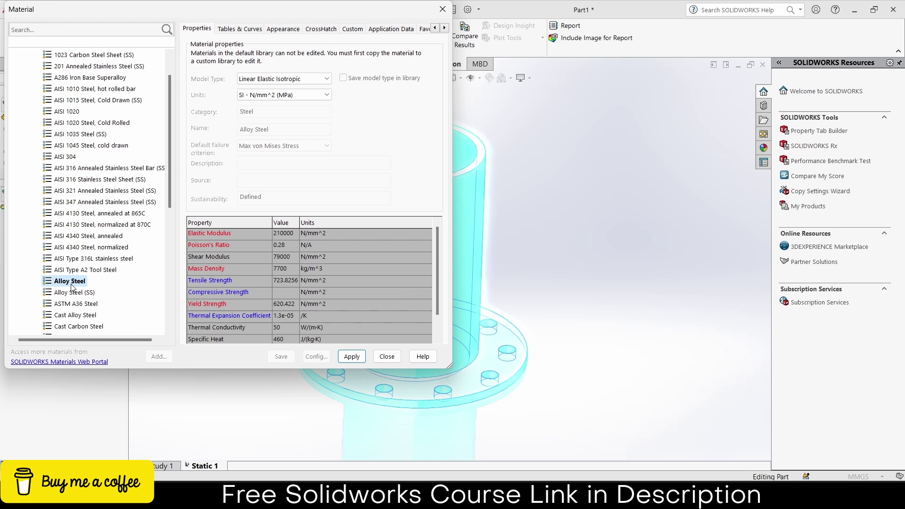
{"action": "left_click", "coordinate": [352, 357]}
{"action": "left_click", "coordinate": [386, 357]}
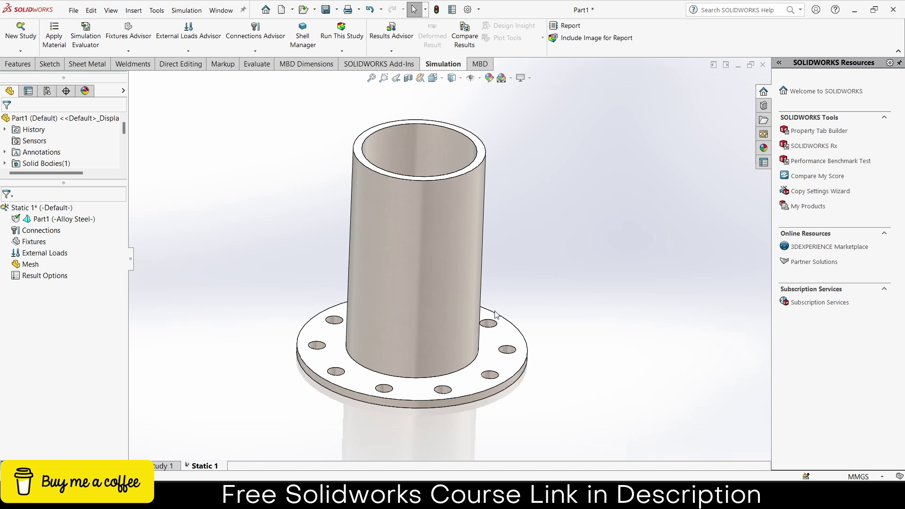
Step: Start a Fixed Geometry fixture and select the inner faces of five adjacent bolt holes in the flange
{"action": "mouse_move", "coordinate": [555, 279]}
{"action": "middle_mouse_down"}
{"action": "mouse_move", "coordinate": [325, 214]}
{"action": "mouse_move", "coordinate": [319, 315]}
{"action": "mouse_move", "coordinate": [523, 391]}
{"action": "mouse_move", "coordinate": [470, 400]}
{"action": "middle_mouse_up"}
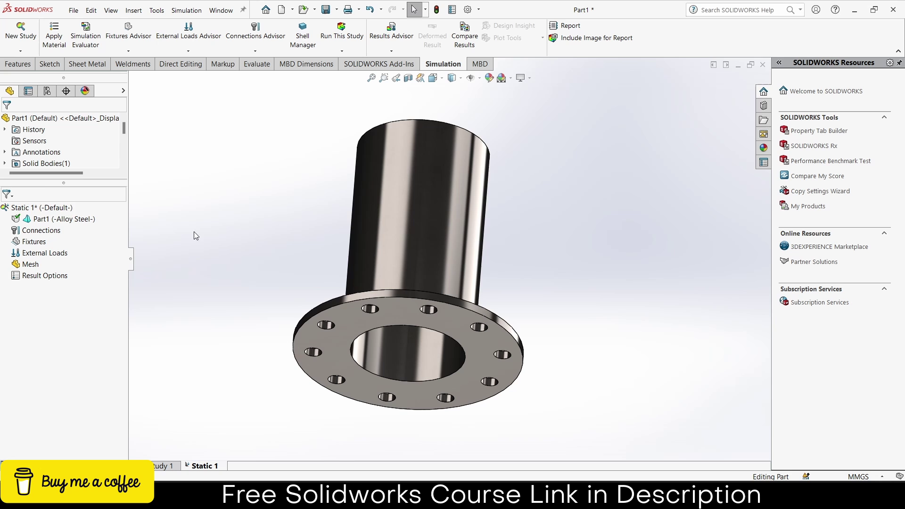
{"action": "middle_click_drag", "start_coordinate": [376, 229], "coordinate": [415, 296]}
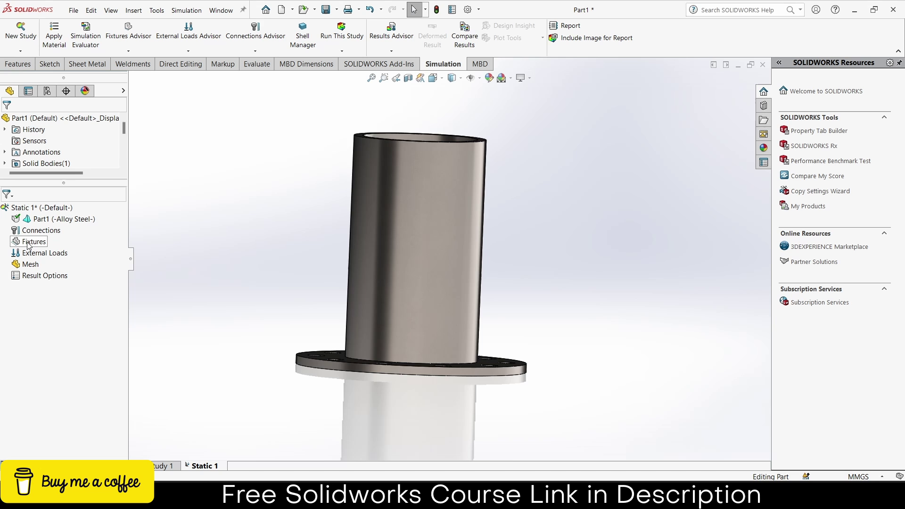
{"action": "middle_click_drag", "start_coordinate": [469, 208], "coordinate": [454, 256]}
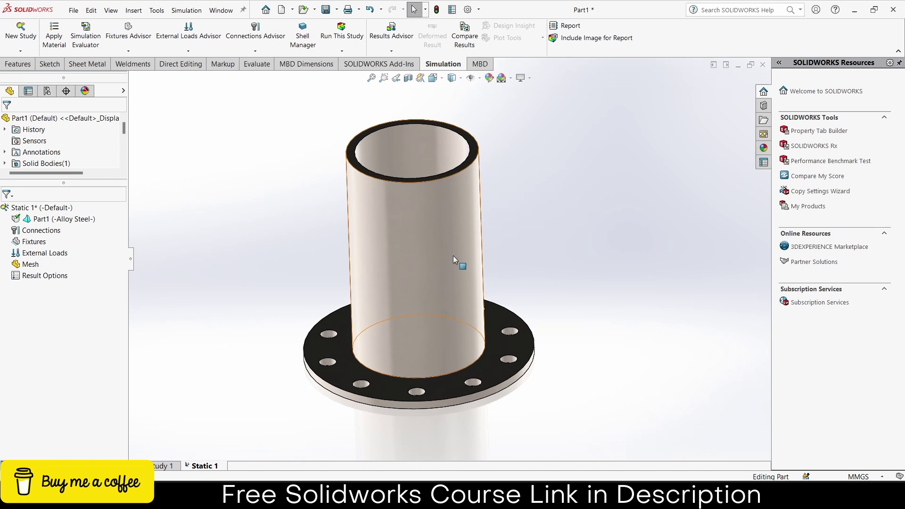
{"action": "right_click", "coordinate": [34, 245]}
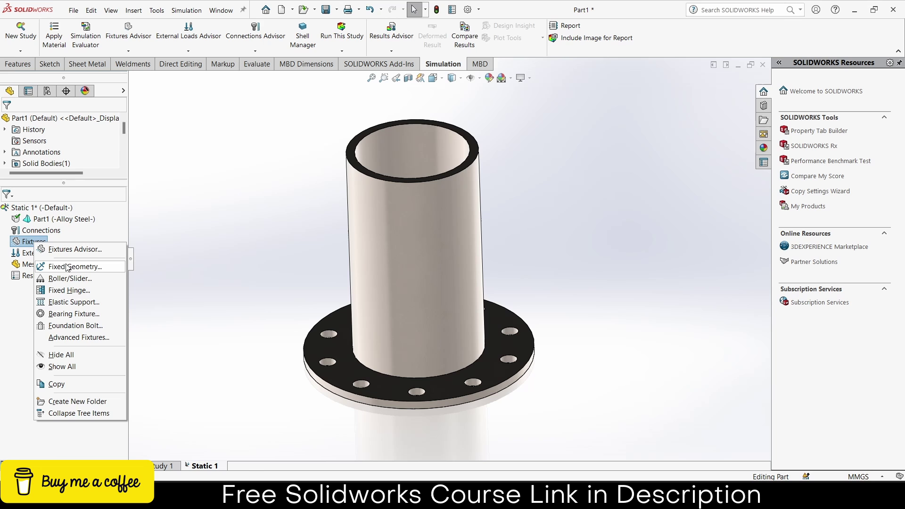
{"action": "left_click", "coordinate": [91, 271]}
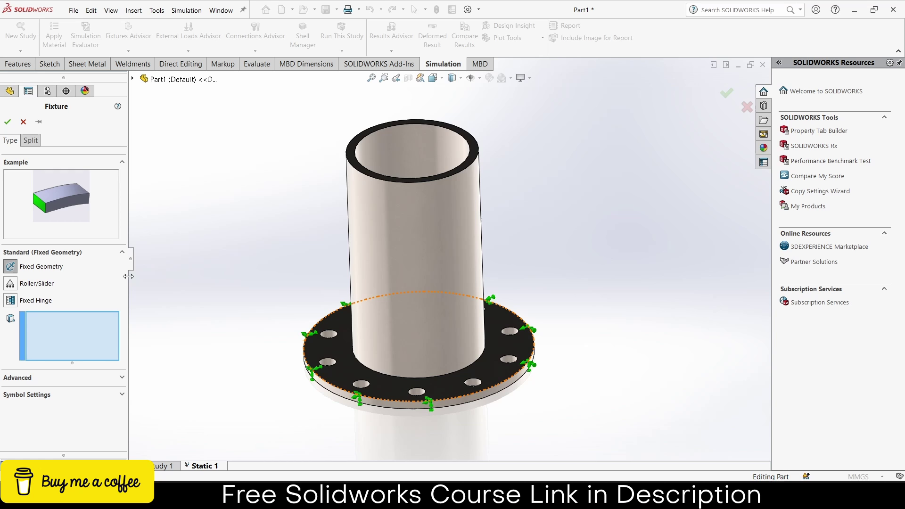
{"action": "scroll", "coordinate": [392, 369], "scroll_direction": "down", "scroll_amount": 3}
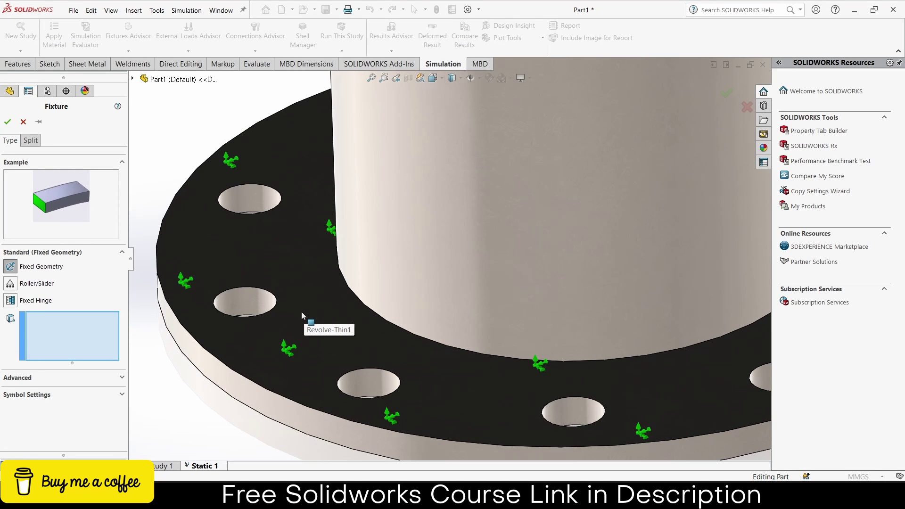
{"action": "scroll", "coordinate": [301, 311], "scroll_direction": "down", "scroll_amount": 4}
{"action": "scroll", "coordinate": [436, 173], "scroll_direction": "up", "scroll_amount": 6}
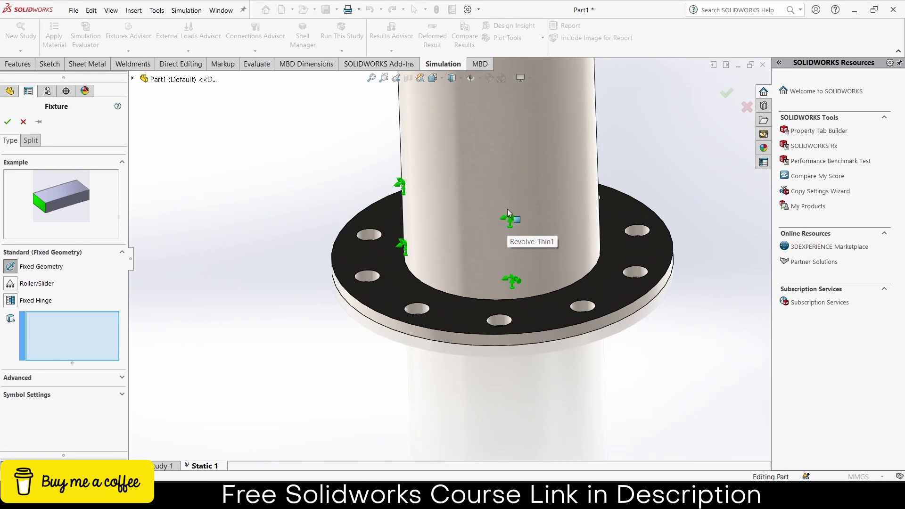
{"action": "scroll", "coordinate": [281, 335], "scroll_direction": "down", "scroll_amount": 5}
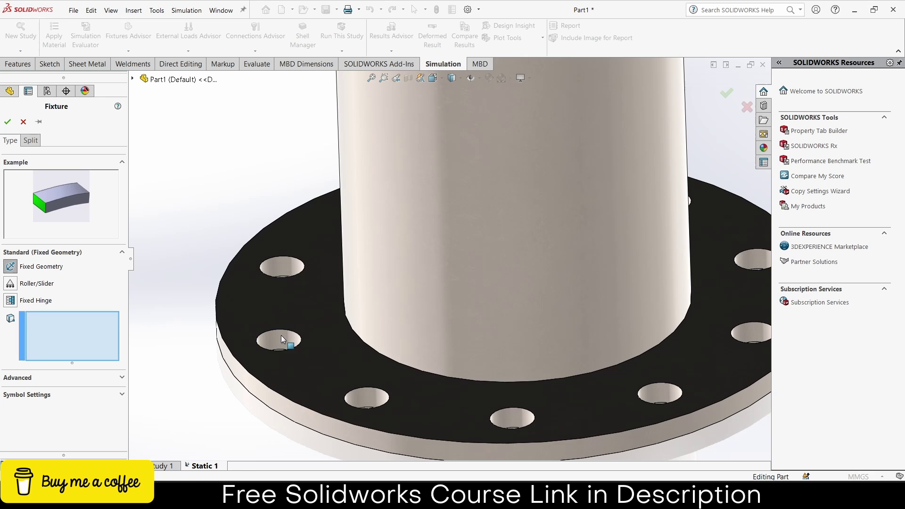
{"action": "left_click", "coordinate": [281, 336]}
{"action": "left_click", "coordinate": [287, 265]}
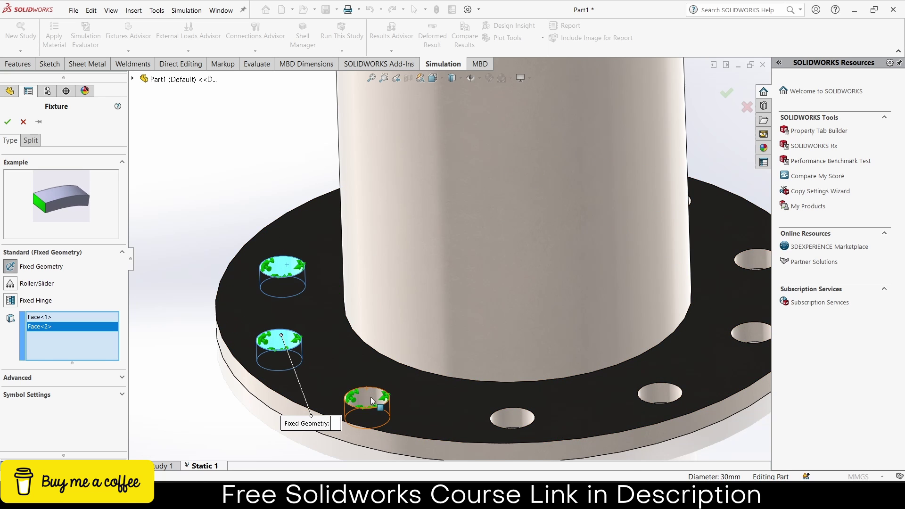
{"action": "left_click", "coordinate": [371, 397]}
{"action": "left_click", "coordinate": [514, 417]}
{"action": "left_click", "coordinate": [660, 393]}
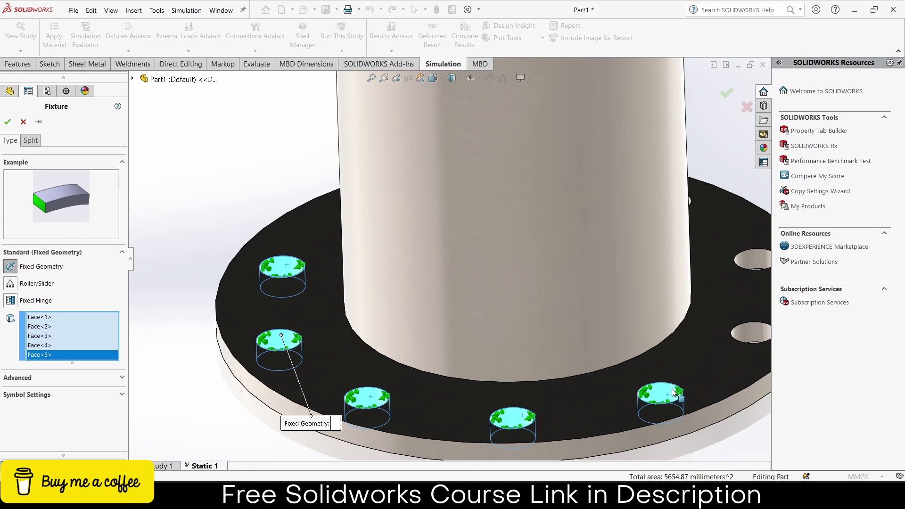
Step: Add the inner faces of the remaining five bolt holes to the Fixed Geometry fixture and apply it
{"action": "scroll", "coordinate": [590, 316], "scroll_direction": "up", "scroll_amount": 3}
{"action": "scroll", "coordinate": [594, 301], "scroll_direction": "down", "scroll_amount": 3}
{"action": "left_click", "coordinate": [641, 271]}
{"action": "left_click", "coordinate": [644, 198]}
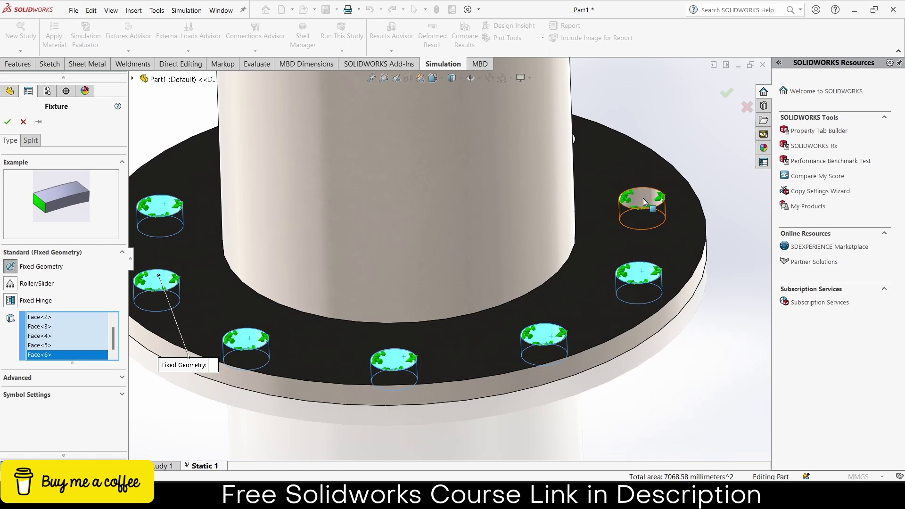
{"action": "scroll", "coordinate": [632, 212], "scroll_direction": "up", "scroll_amount": 2}
{"action": "middle_click_drag", "start_coordinate": [632, 212], "coordinate": [574, 213]}
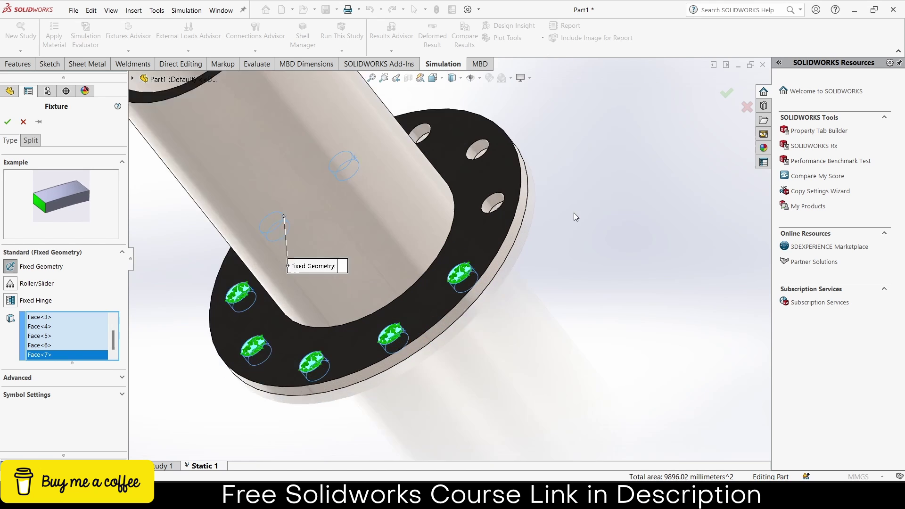
{"action": "scroll", "coordinate": [470, 200], "scroll_direction": "down", "scroll_amount": 5}
{"action": "left_click", "coordinate": [470, 200]}
{"action": "left_click", "coordinate": [435, 101]}
{"action": "scroll", "coordinate": [423, 142], "scroll_direction": "up", "scroll_amount": 5}
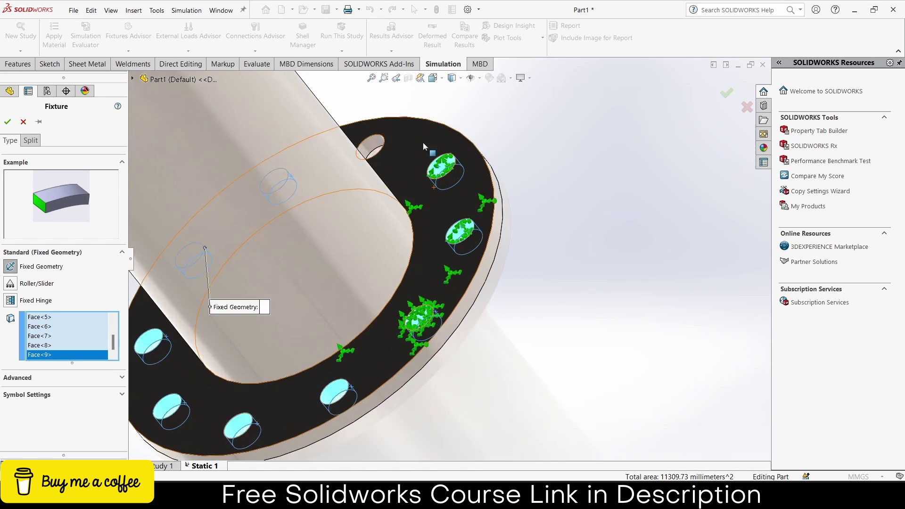
{"action": "middle_click_drag", "start_coordinate": [394, 160], "coordinate": [406, 208]}
{"action": "scroll", "coordinate": [406, 208], "scroll_direction": "down", "scroll_amount": 5}
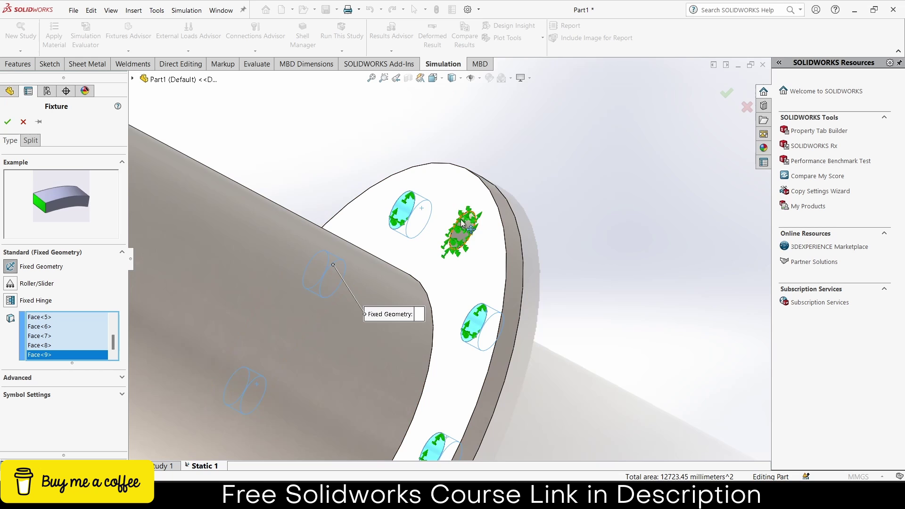
{"action": "left_click", "coordinate": [417, 226]}
{"action": "key", "text": "Return"}
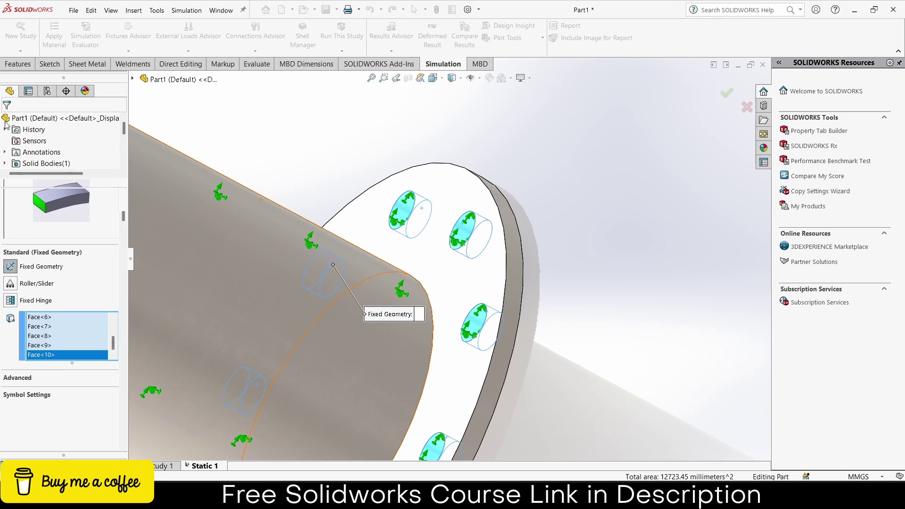
Step: Change the viewport scene to a plain white background
{"action": "scroll", "coordinate": [436, 278], "scroll_direction": "up", "scroll_amount": 6}
{"action": "middle_click_drag", "start_coordinate": [441, 274], "coordinate": [474, 244]}
{"action": "scroll", "coordinate": [419, 221], "scroll_direction": "down", "scroll_amount": 2}
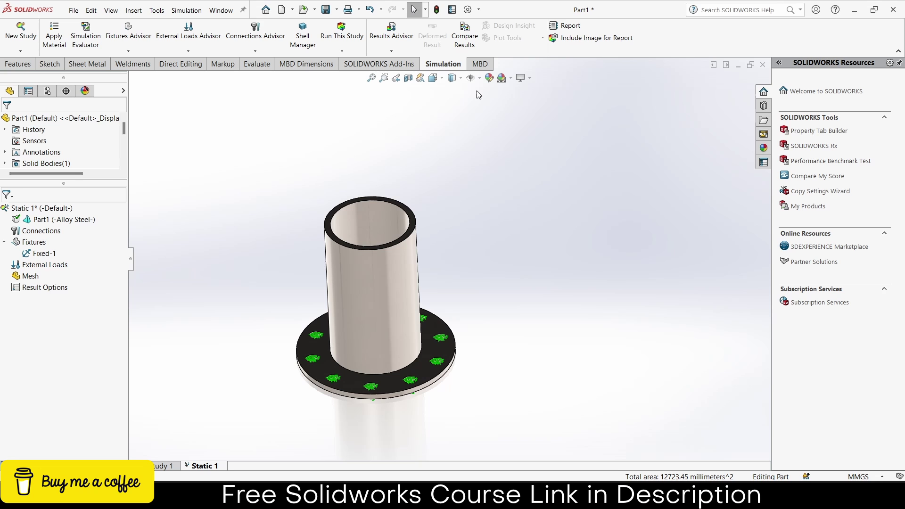
{"action": "left_click", "coordinate": [481, 78]}
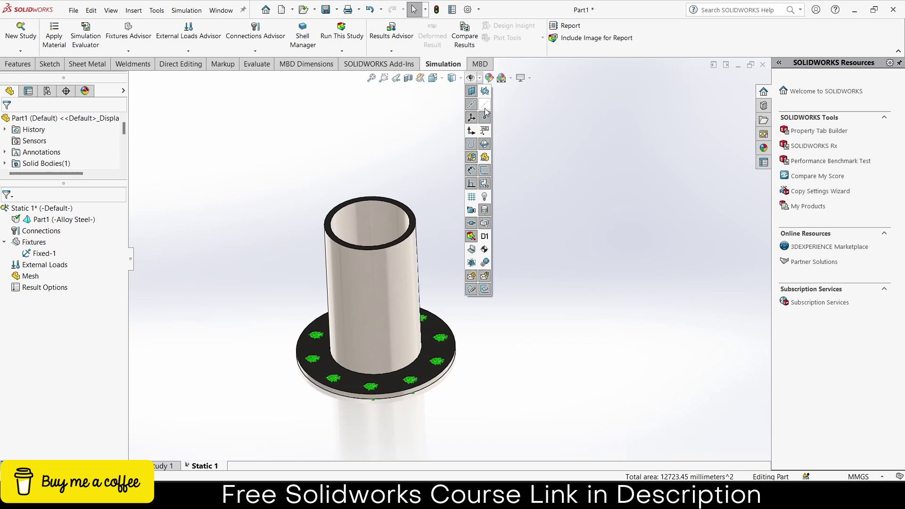
{"action": "left_click", "coordinate": [511, 78]}
{"action": "left_click", "coordinate": [523, 103]}
{"action": "middle_click_drag", "start_coordinate": [474, 266], "coordinate": [395, 296]}
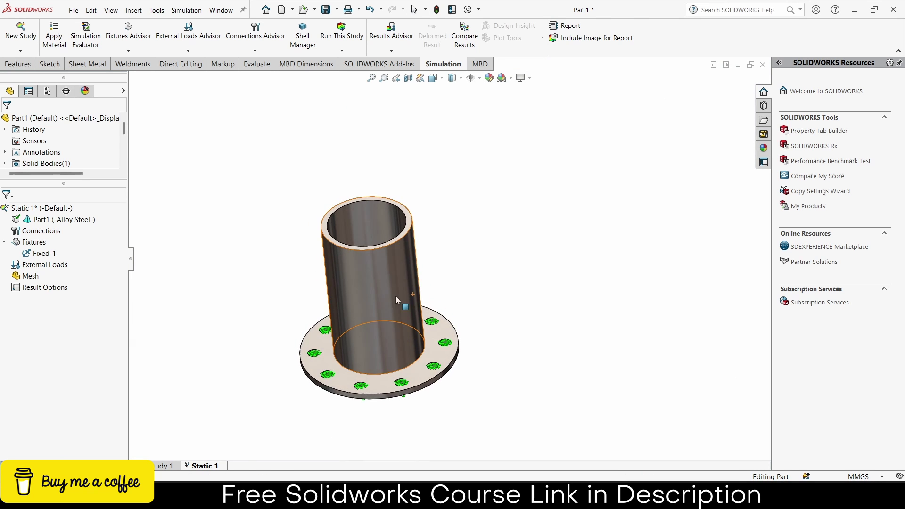
Step: Add a Torque load of 70 N.m on the pipe's outer cylindrical face
{"action": "scroll", "coordinate": [395, 296], "scroll_direction": "down", "scroll_amount": 2}
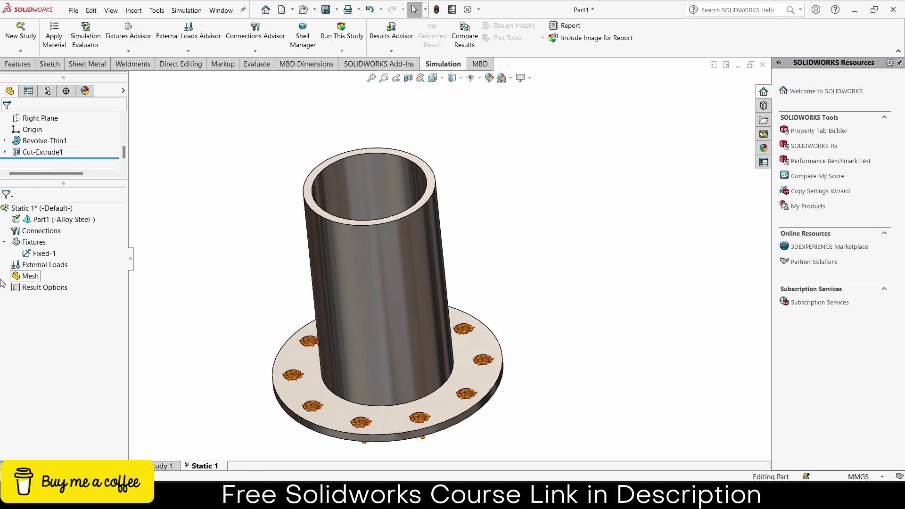
{"action": "right_click", "coordinate": [38, 265]}
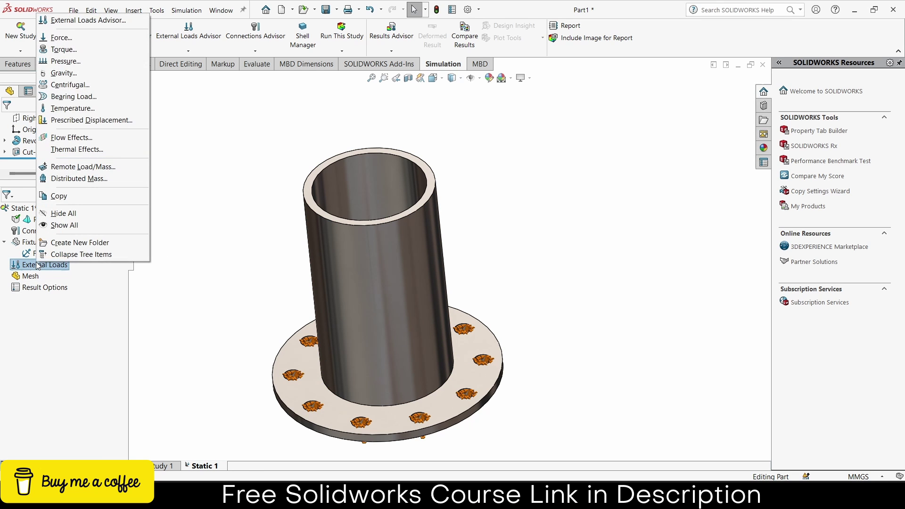
{"action": "left_click", "coordinate": [66, 54]}
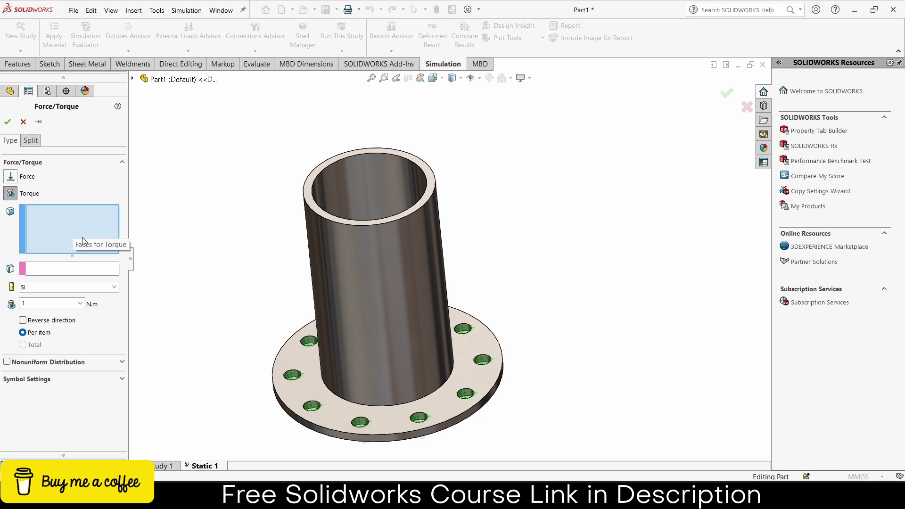
{"action": "left_click", "coordinate": [381, 237]}
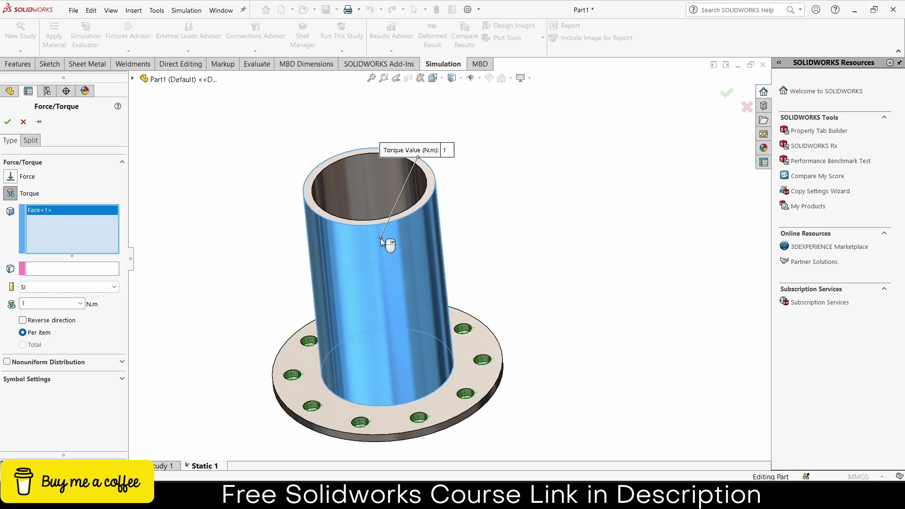
{"action": "left_click", "coordinate": [45, 304]}
{"action": "type", "text": "70"}
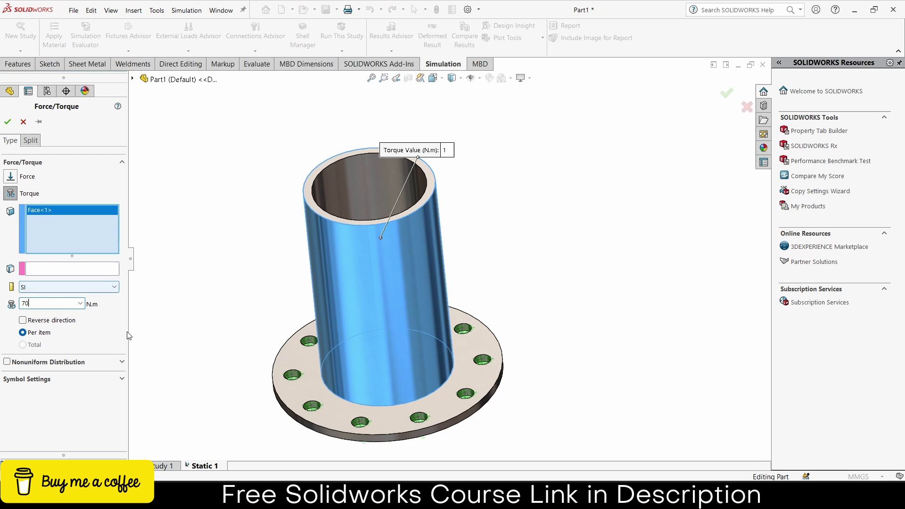
{"action": "key", "text": "Return"}
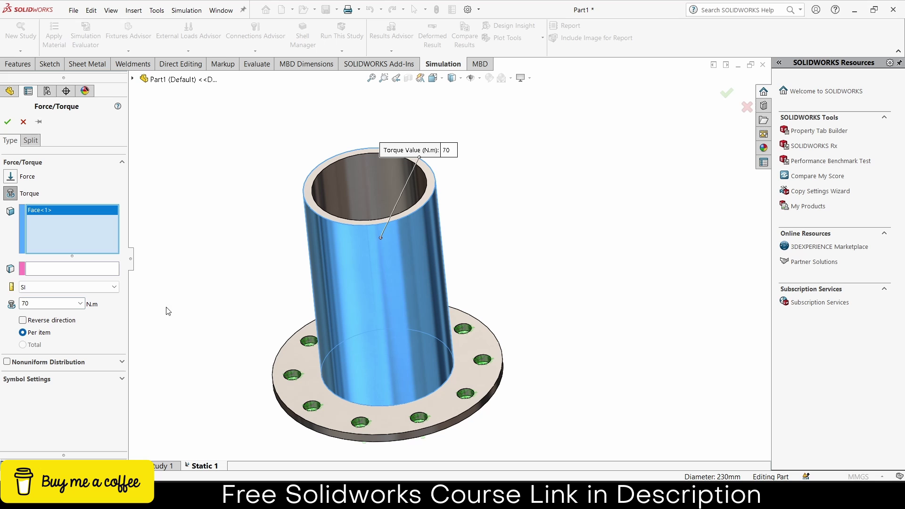
Step: Set the pipe's inner cylindrical face as the torque's axis reference and apply the load without reversing its direction
{"action": "left_click", "coordinate": [79, 268]}
{"action": "left_click", "coordinate": [345, 205]}
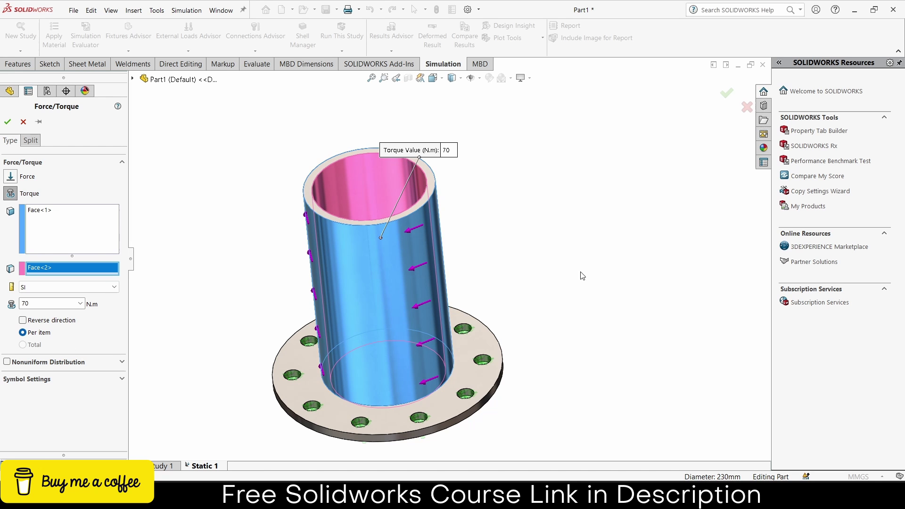
{"action": "middle_click_drag", "start_coordinate": [386, 310], "coordinate": [560, 313]}
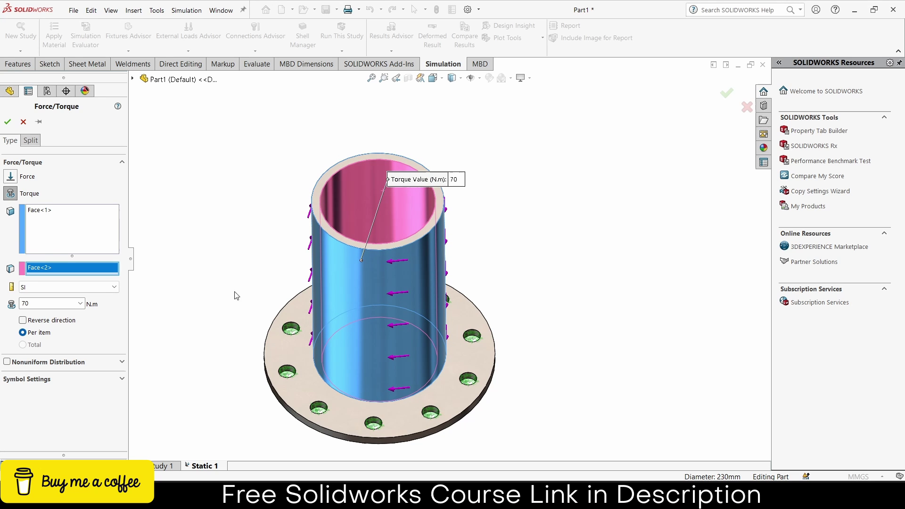
{"action": "left_click", "coordinate": [22, 321]}
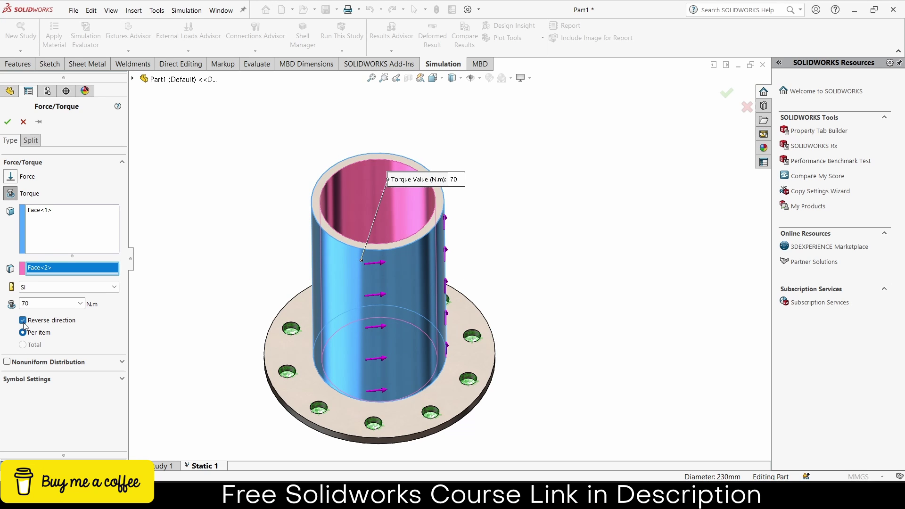
{"action": "left_click", "coordinate": [23, 321]}
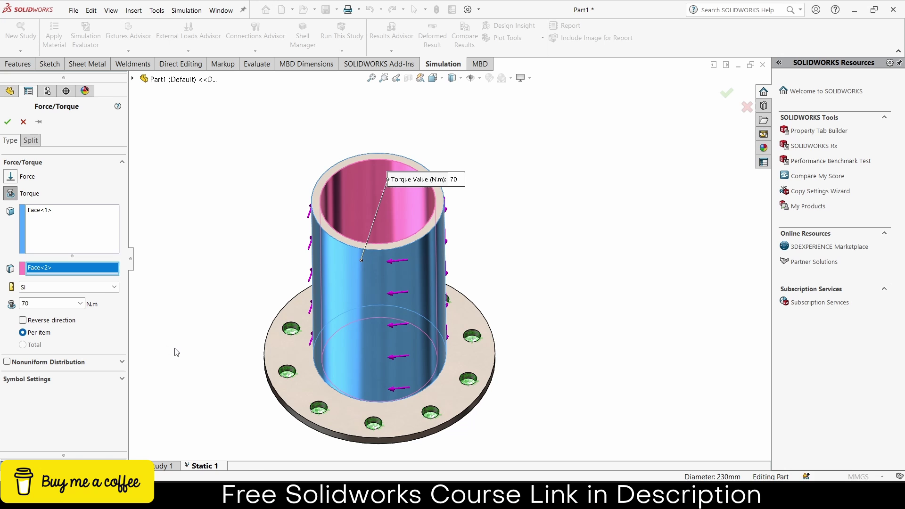
{"action": "left_click", "coordinate": [8, 121]}
Step: Run the static study on the fixed and torque-loaded flanged pipe
{"action": "scroll", "coordinate": [379, 253], "scroll_direction": "up", "scroll_amount": 3}
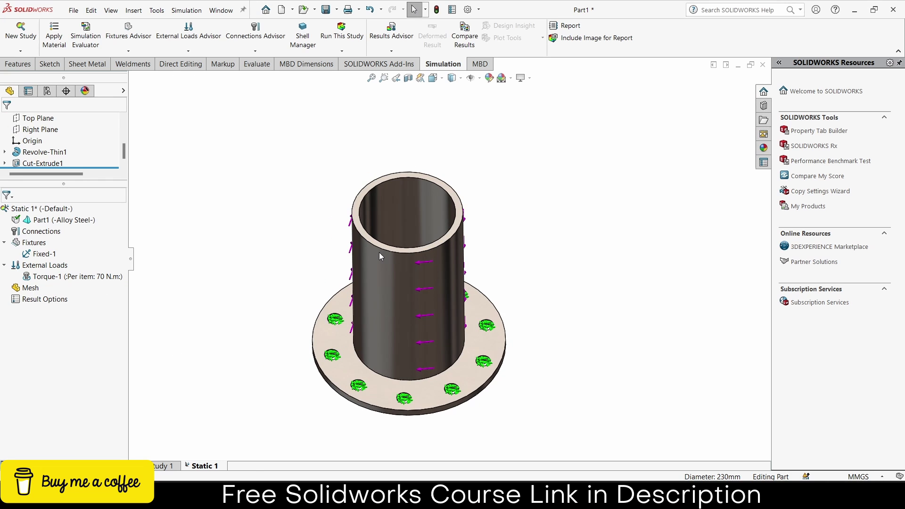
{"action": "middle_click_drag", "start_coordinate": [378, 253], "coordinate": [422, 309]}
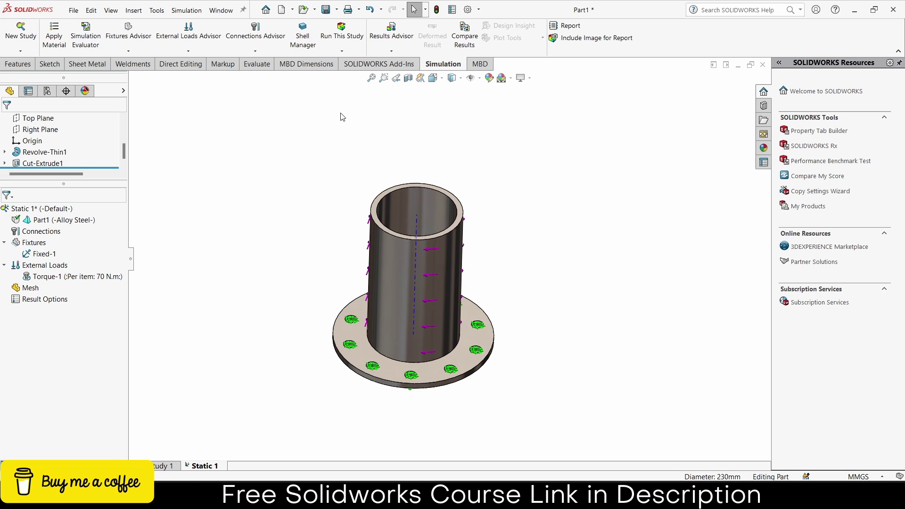
{"action": "left_click", "coordinate": [338, 33]}
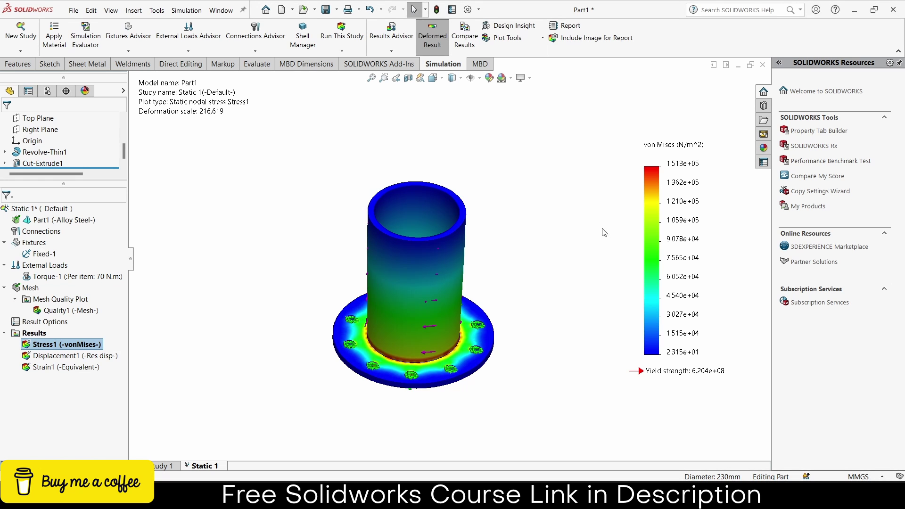
Step: Examine the von Mises stress plot around the pipe-to-flange junction and bolt holes, and play its animation
{"action": "middle_click_drag", "start_coordinate": [464, 245], "coordinate": [444, 316]}
{"action": "scroll", "coordinate": [442, 335], "scroll_direction": "down", "scroll_amount": 3}
{"action": "scroll", "coordinate": [431, 315], "scroll_direction": "down", "scroll_amount": 4}
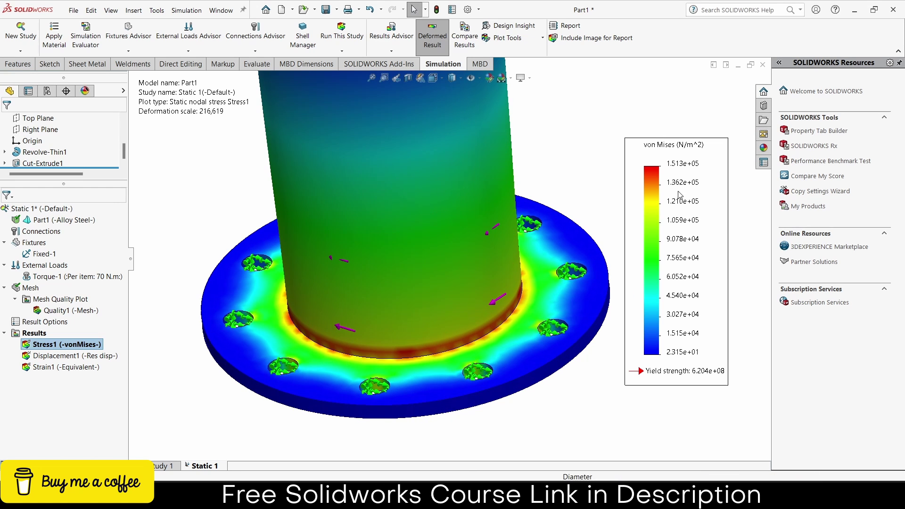
{"action": "scroll", "coordinate": [457, 158], "scroll_direction": "up", "scroll_amount": 5}
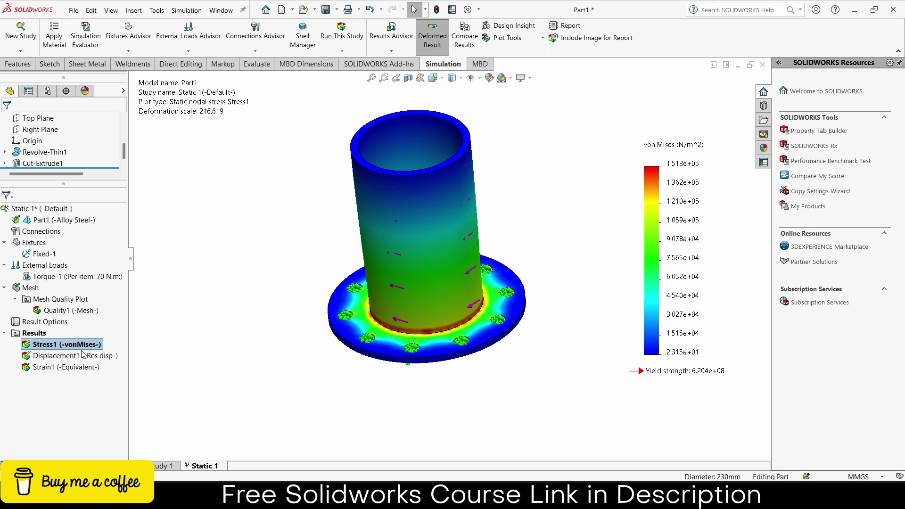
{"action": "right_click", "coordinate": [75, 344]}
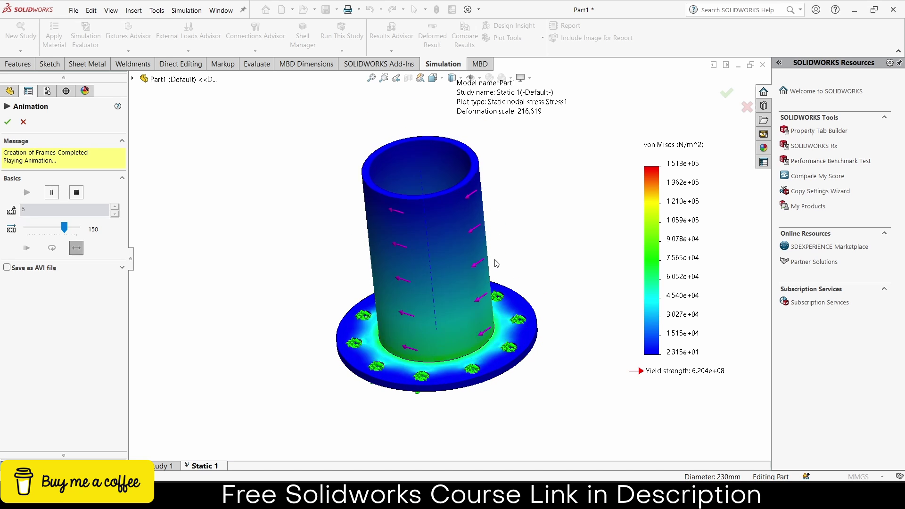
{"action": "left_click", "coordinate": [8, 122]}
Step: Show the resultant displacement plot and play its animation
{"action": "right_click", "coordinate": [57, 360]}
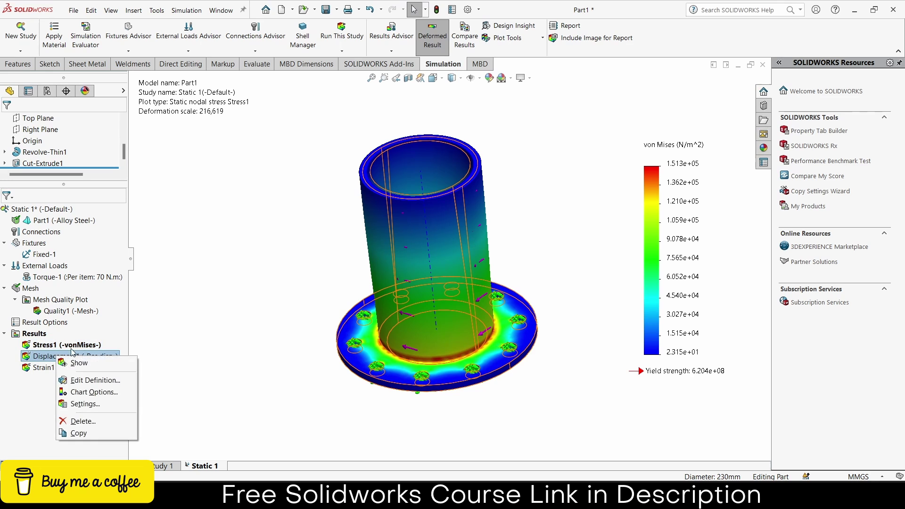
{"action": "left_click", "coordinate": [79, 363]}
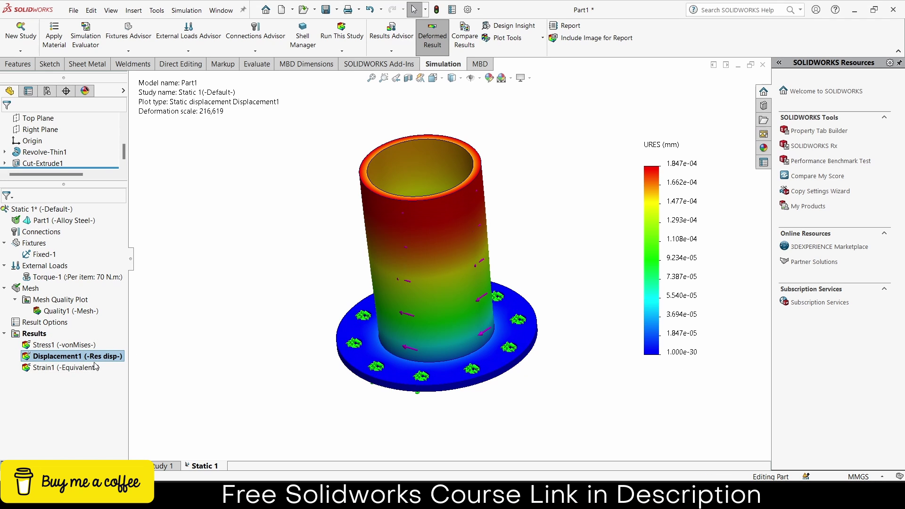
{"action": "right_click", "coordinate": [89, 357]}
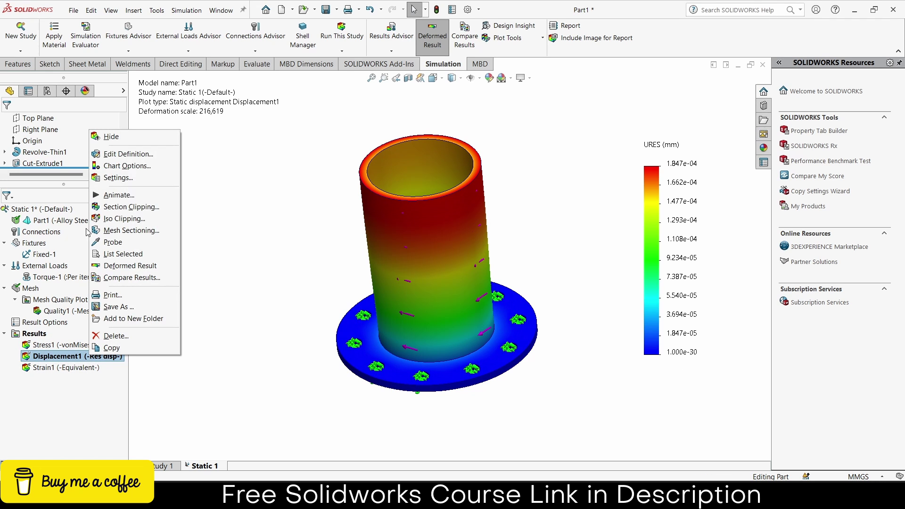
{"action": "left_click", "coordinate": [119, 195]}
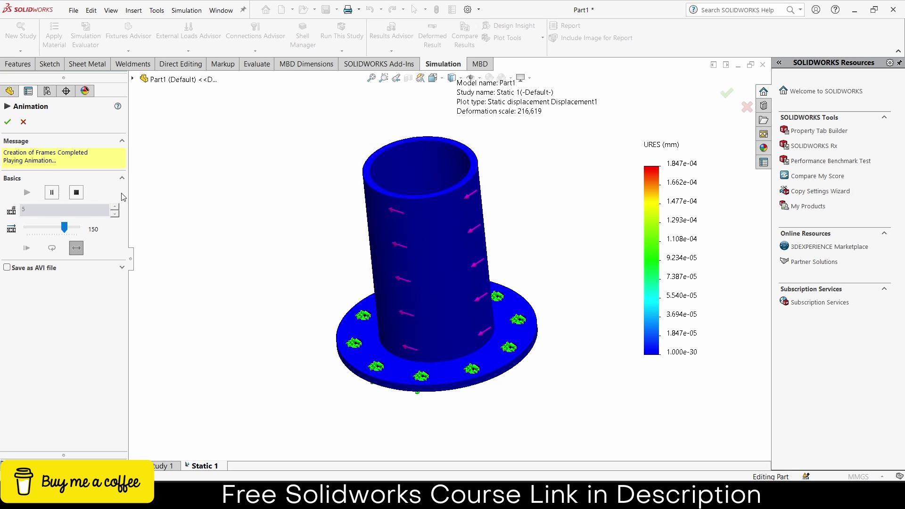
{"action": "left_click", "coordinate": [24, 121]}
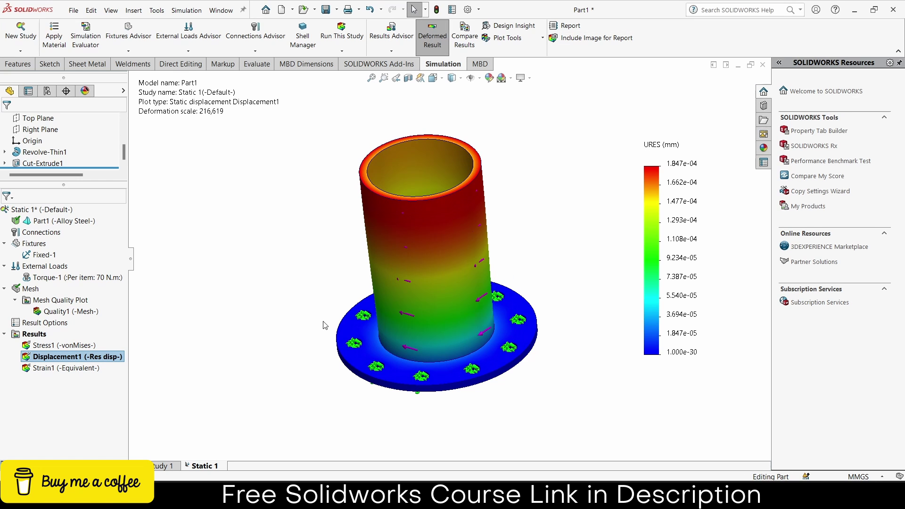
Step: Set the displacement plot's deformed shape to true scale
{"action": "middle_click_drag", "start_coordinate": [336, 315], "coordinate": [348, 294]}
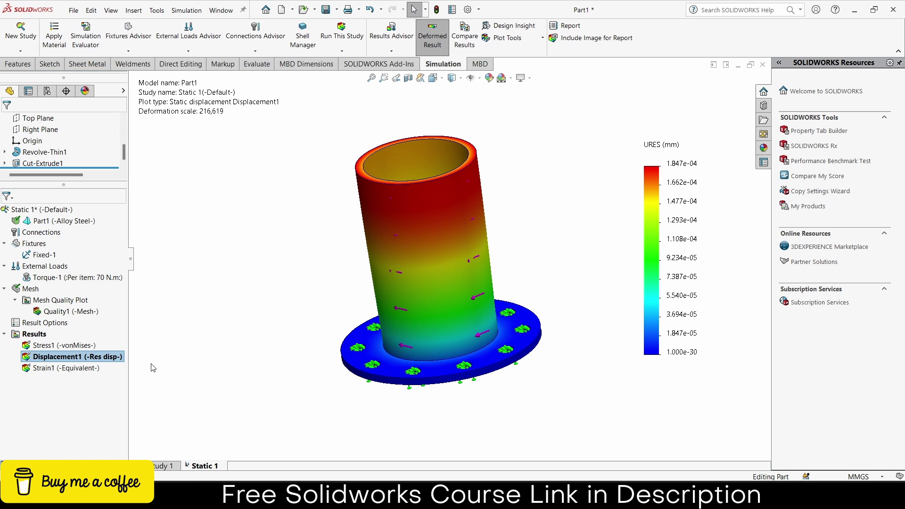
{"action": "right_click", "coordinate": [75, 360]}
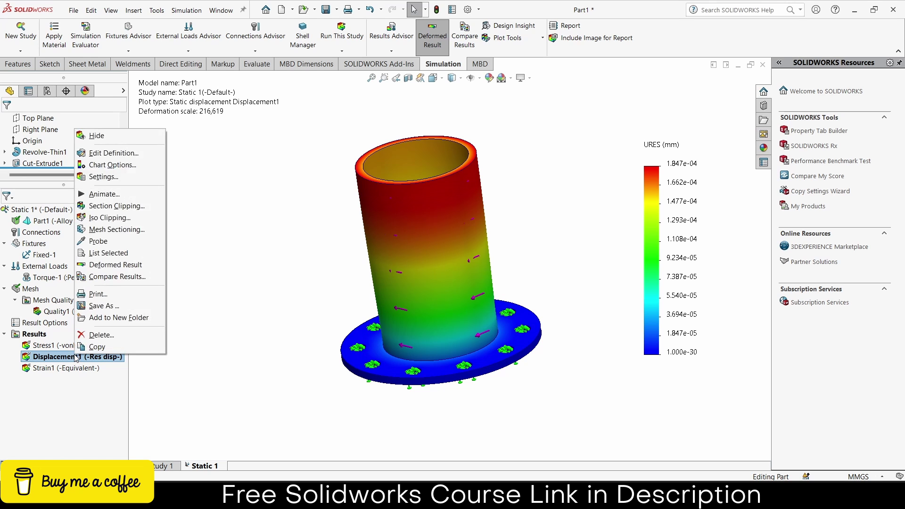
{"action": "left_click", "coordinate": [110, 154]}
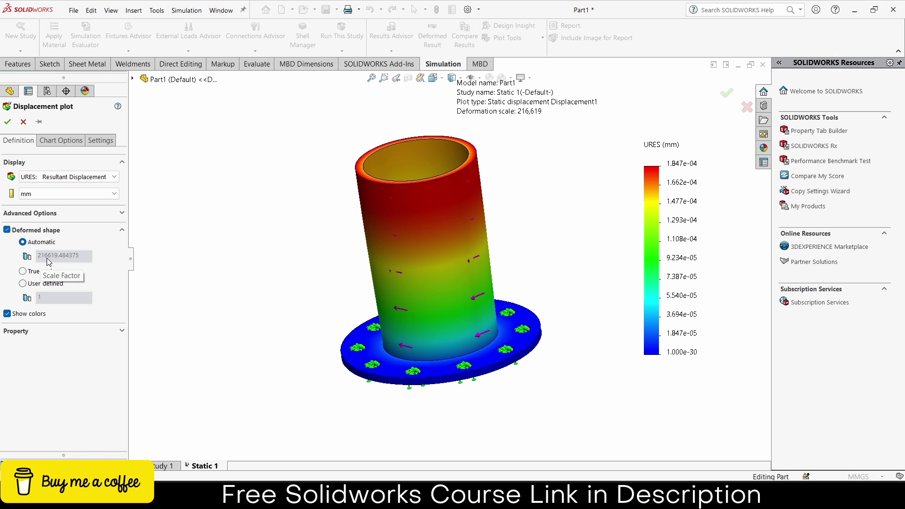
{"action": "left_click", "coordinate": [21, 273]}
{"action": "left_click", "coordinate": [8, 121]}
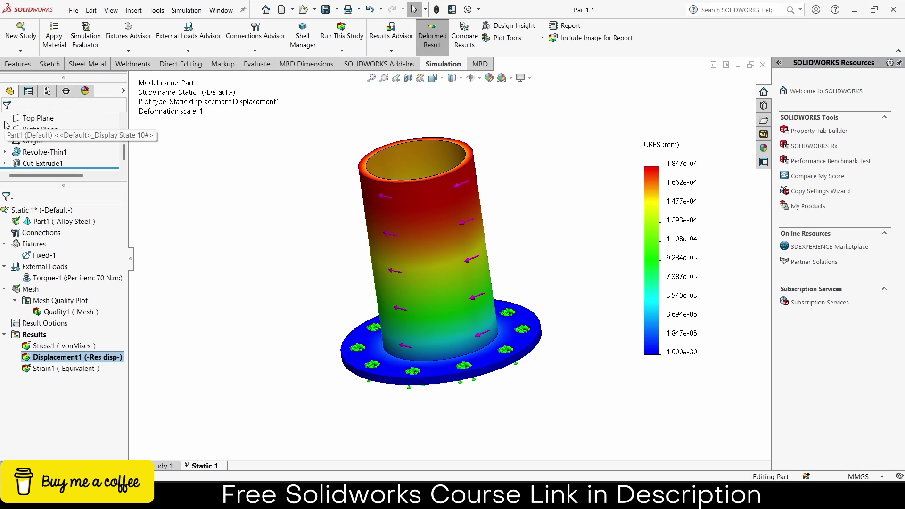
Step: Play the animation of the displacement plot at true scale
{"action": "right_click", "coordinate": [67, 358]}
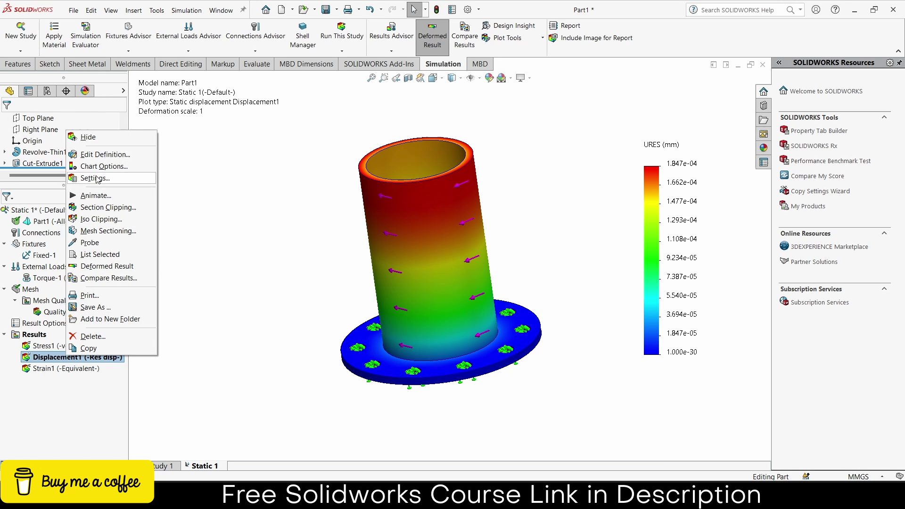
{"action": "left_click", "coordinate": [97, 196]}
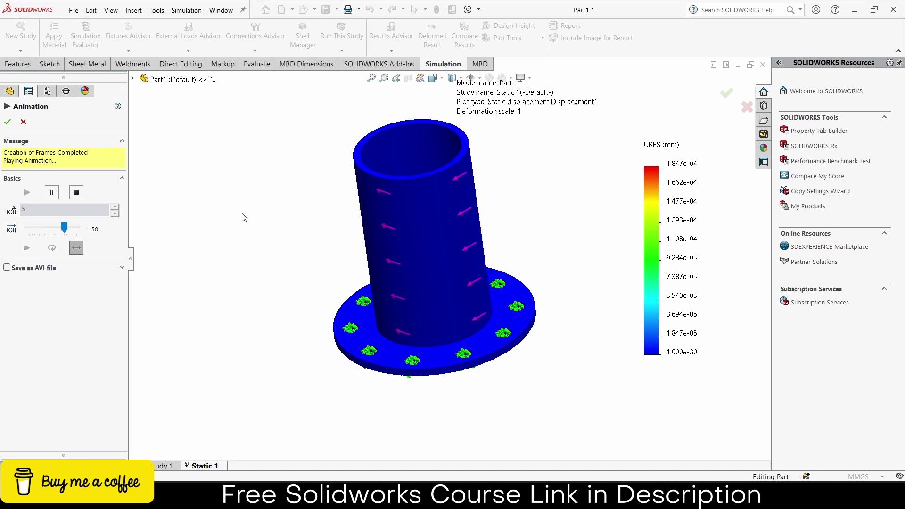
{"action": "left_click", "coordinate": [23, 122]}
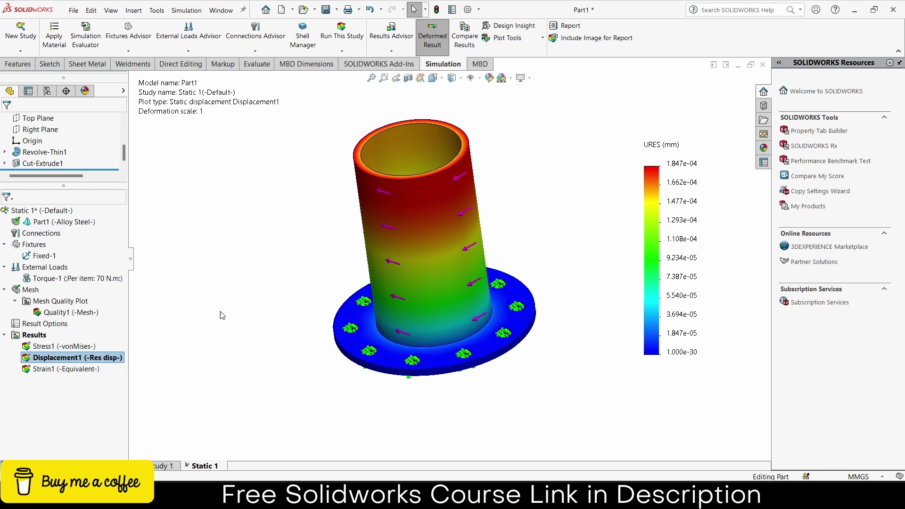
Step: Show the equivalent strain plot and play its animation
{"action": "right_click", "coordinate": [45, 369]}
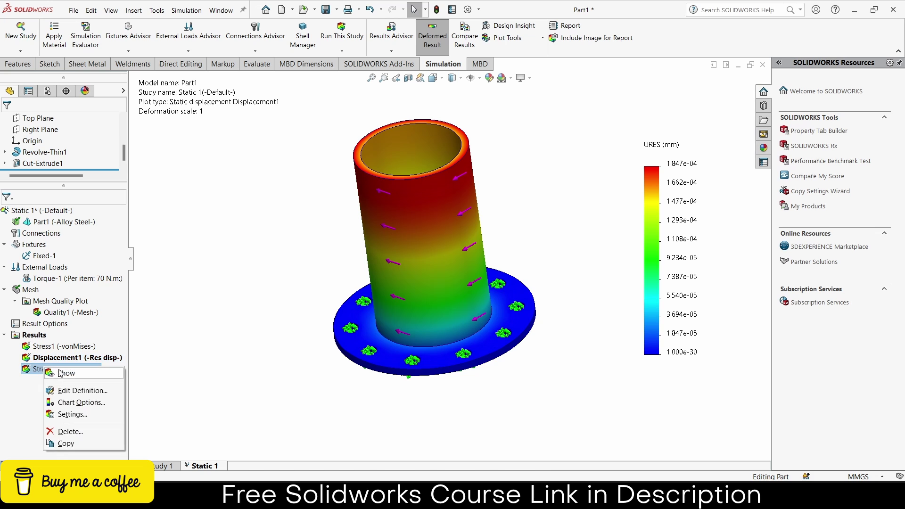
{"action": "left_click", "coordinate": [61, 374]}
{"action": "right_click", "coordinate": [60, 369]}
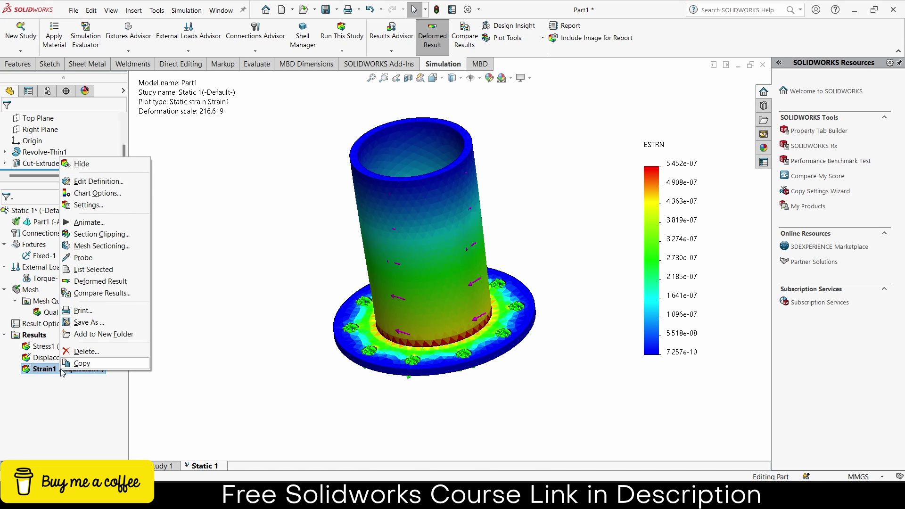
{"action": "left_click", "coordinate": [92, 224]}
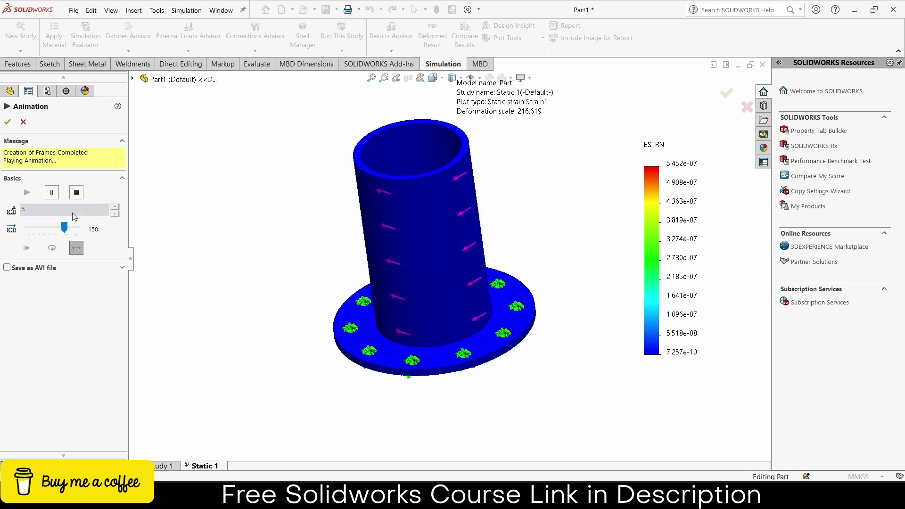
{"action": "left_click", "coordinate": [7, 122]}
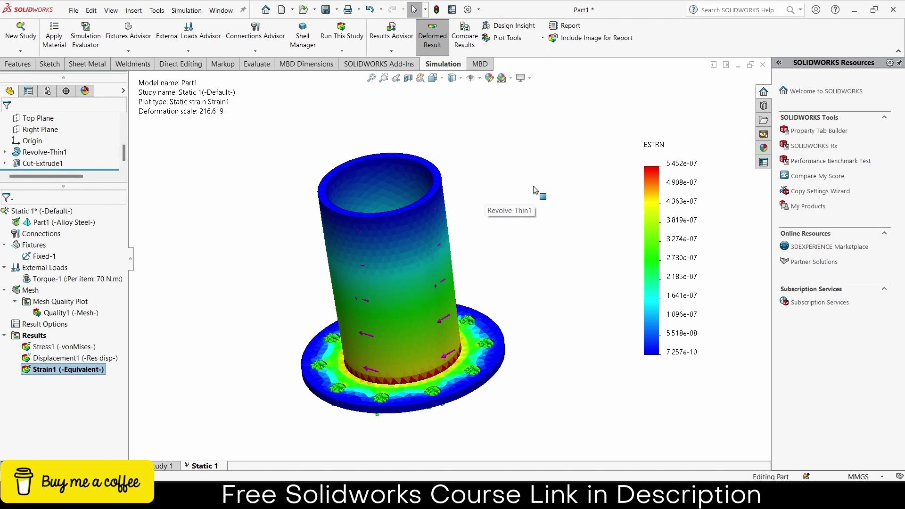
Step: Start a simulation report with the description "Flange Simulation" and include the designer "Cad Knowledge Subscriber" in the header
{"action": "left_click", "coordinate": [571, 26]}
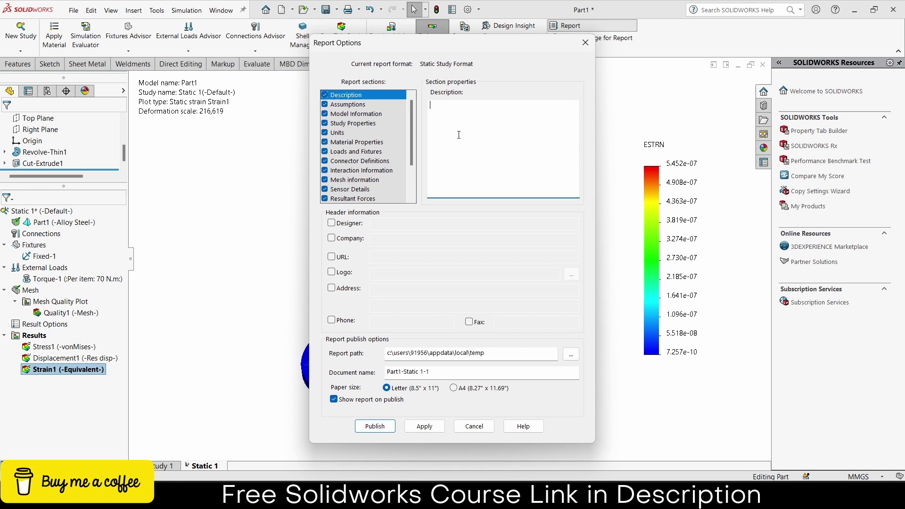
{"action": "left_click", "coordinate": [458, 135]}
{"action": "type", "text": "Flange Simulation"}
{"action": "left_click", "coordinate": [331, 223]}
{"action": "left_click", "coordinate": [373, 223]}
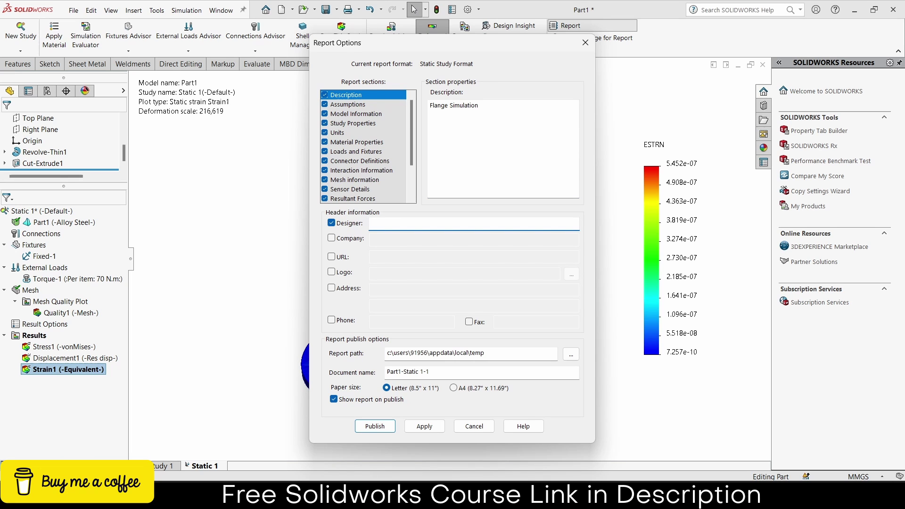
{"action": "type", "text": "Cad Knowledge Subscriber"}
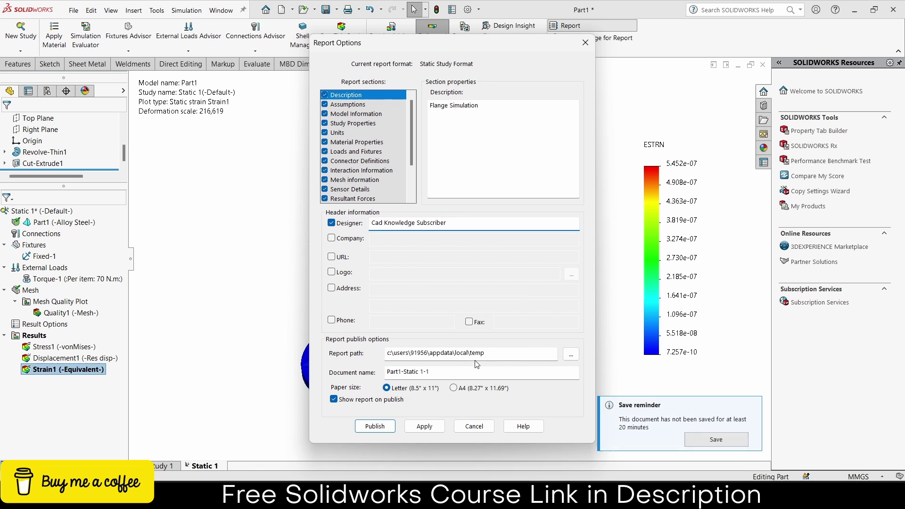
Step: Set the report path to the Desktop folder, apply the report options and publish the report
{"action": "left_click", "coordinate": [571, 354]}
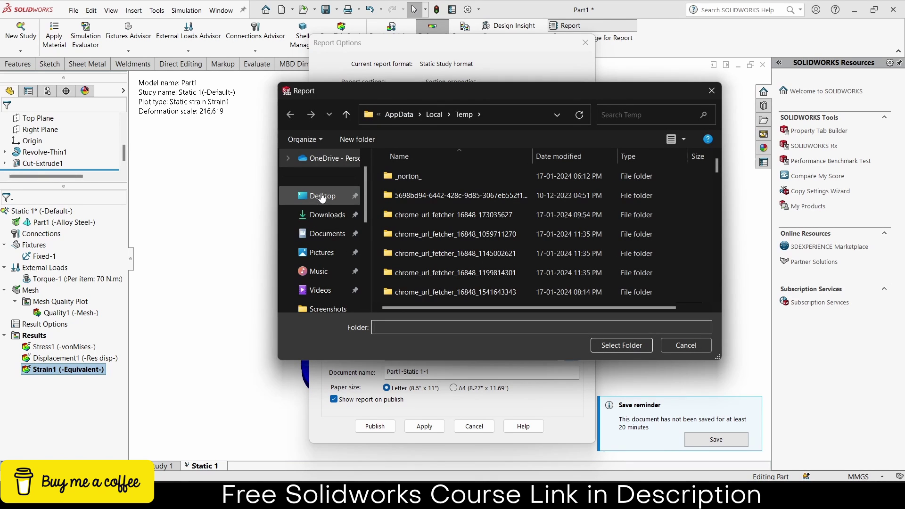
{"action": "left_click", "coordinate": [322, 196]}
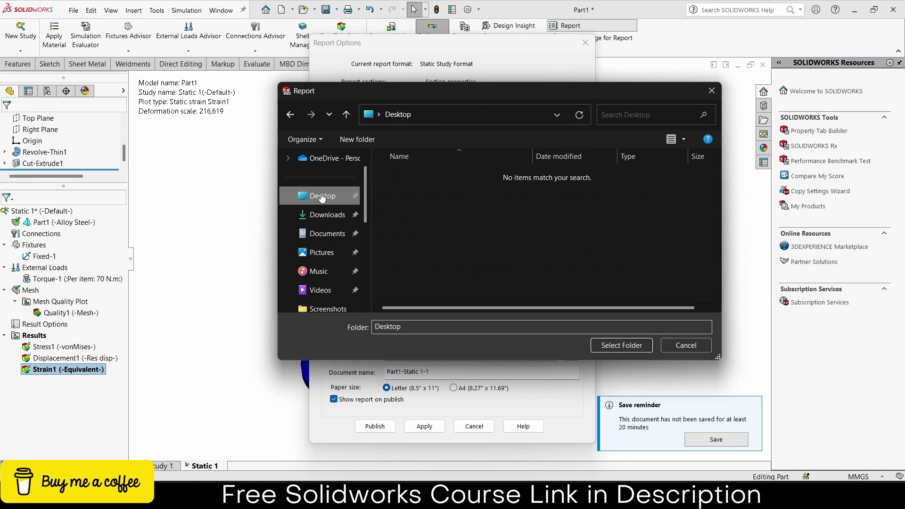
{"action": "left_click", "coordinate": [624, 345]}
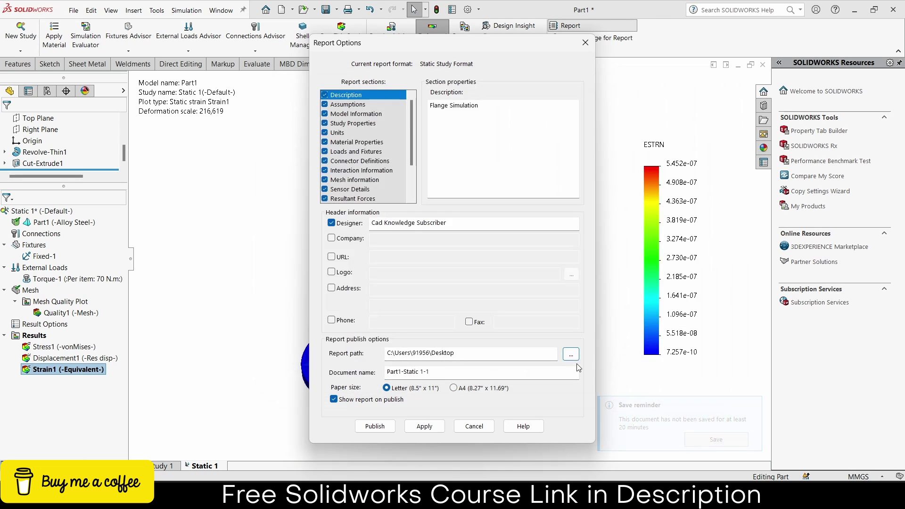
{"action": "left_click", "coordinate": [423, 427]}
{"action": "left_click", "coordinate": [390, 427]}
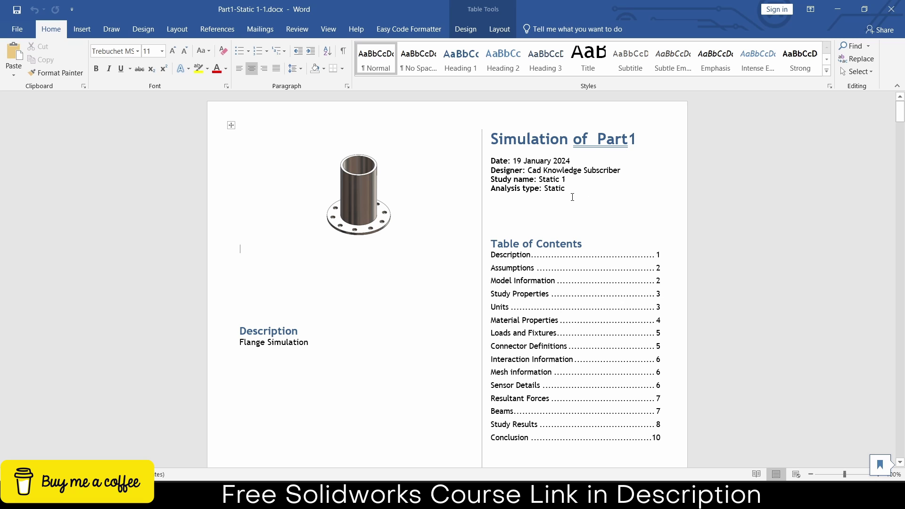
Step: Examine the published Word report from its contents page through model information, study properties, material properties, loads and fixtures, and mesh details
{"action": "scroll", "coordinate": [557, 259], "scroll_direction": "down", "scroll_amount": 3}
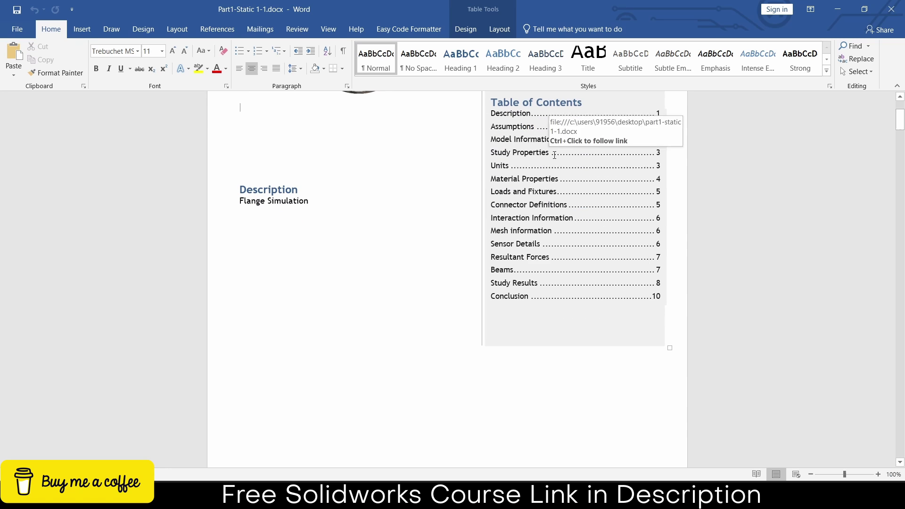
{"action": "scroll", "coordinate": [554, 155], "scroll_direction": "down", "scroll_amount": 10}
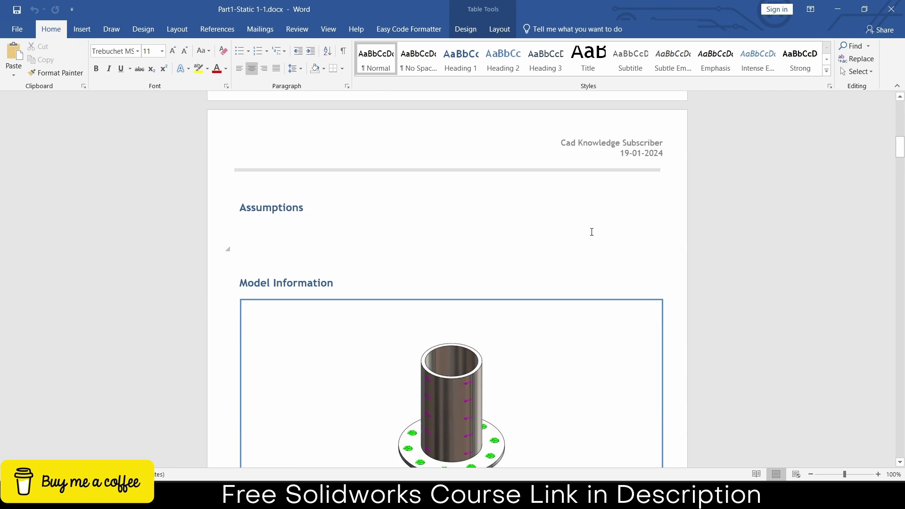
{"action": "scroll", "coordinate": [592, 232], "scroll_direction": "down", "scroll_amount": 9}
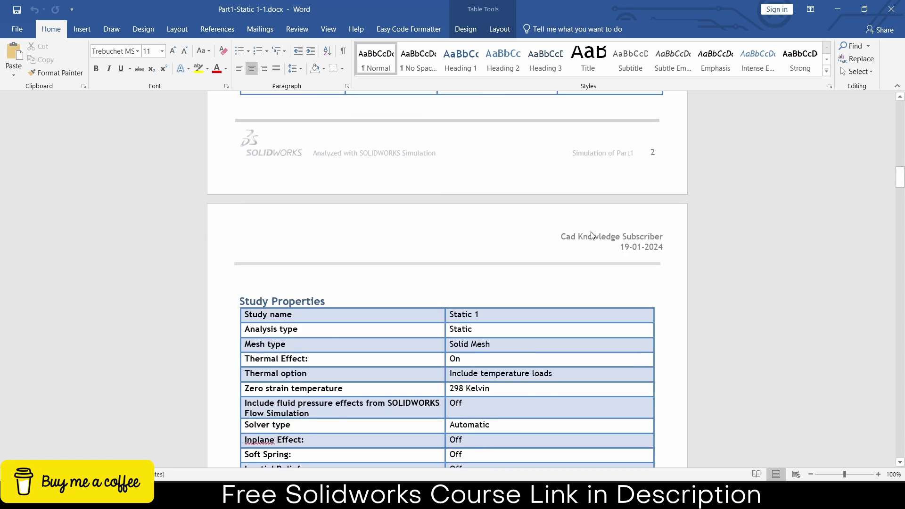
{"action": "scroll", "coordinate": [574, 226], "scroll_direction": "up", "scroll_amount": 3}
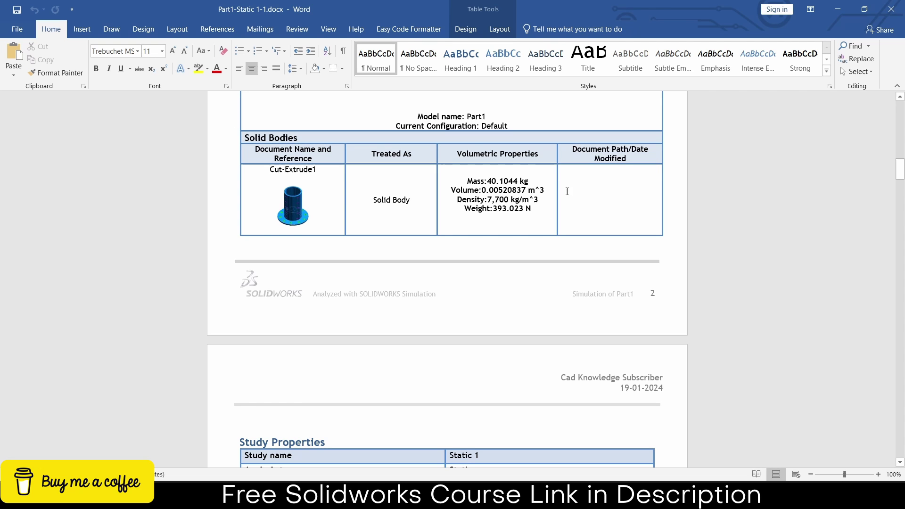
{"action": "scroll", "coordinate": [516, 189], "scroll_direction": "down", "scroll_amount": 10}
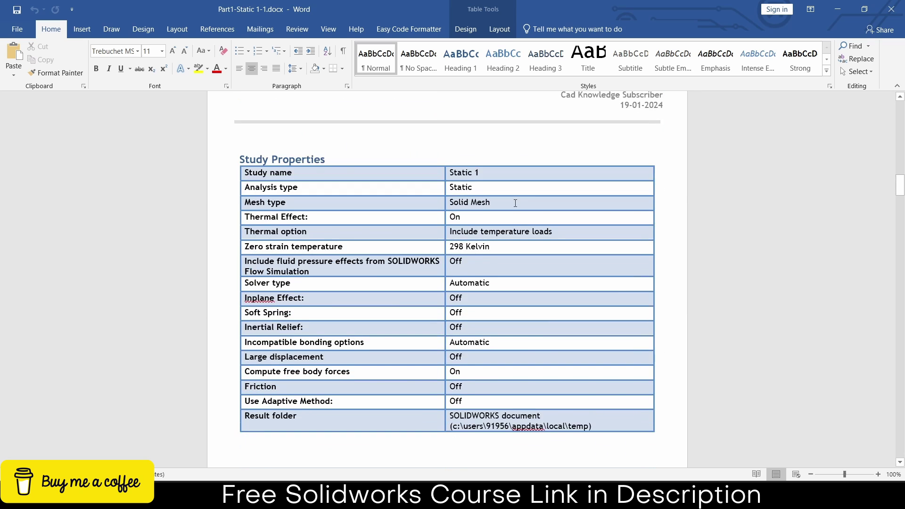
{"action": "scroll", "coordinate": [515, 206], "scroll_direction": "down", "scroll_amount": 10}
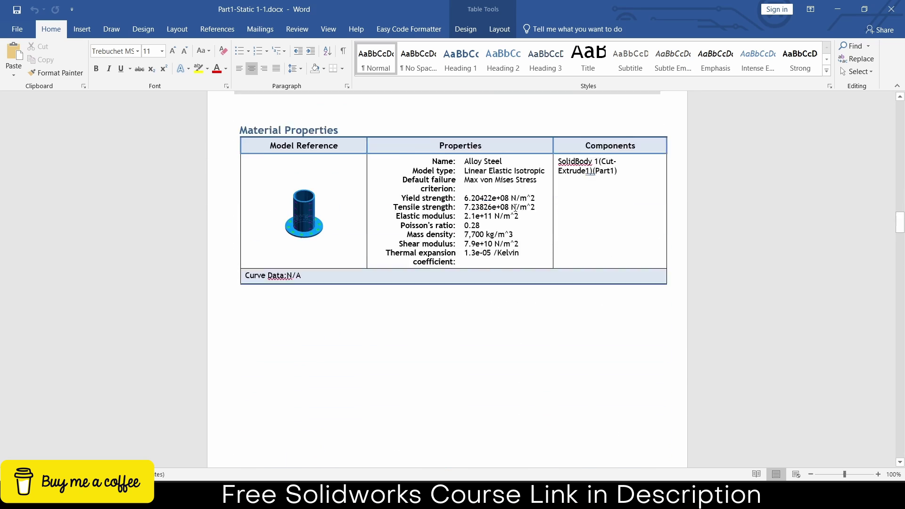
{"action": "scroll", "coordinate": [516, 208], "scroll_direction": "down", "scroll_amount": 10}
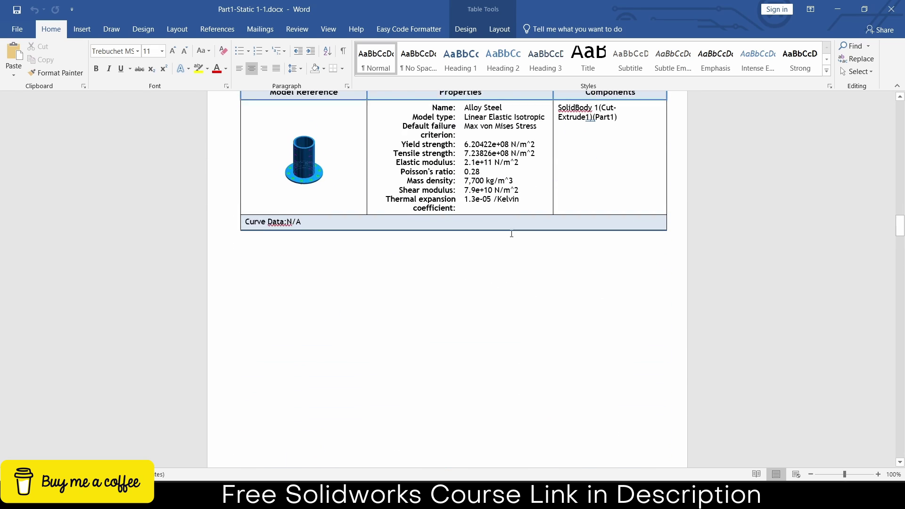
{"action": "scroll", "coordinate": [511, 255], "scroll_direction": "down", "scroll_amount": 5}
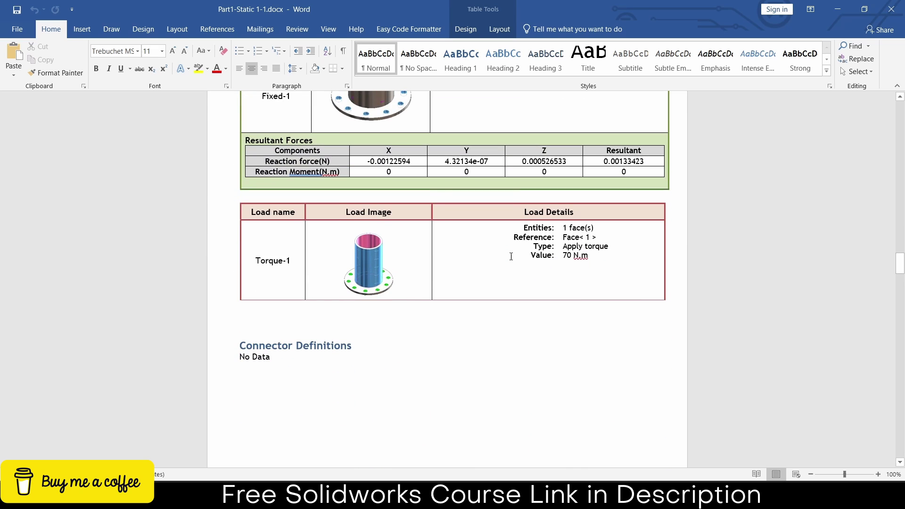
{"action": "scroll", "coordinate": [511, 258], "scroll_direction": "down", "scroll_amount": 20}
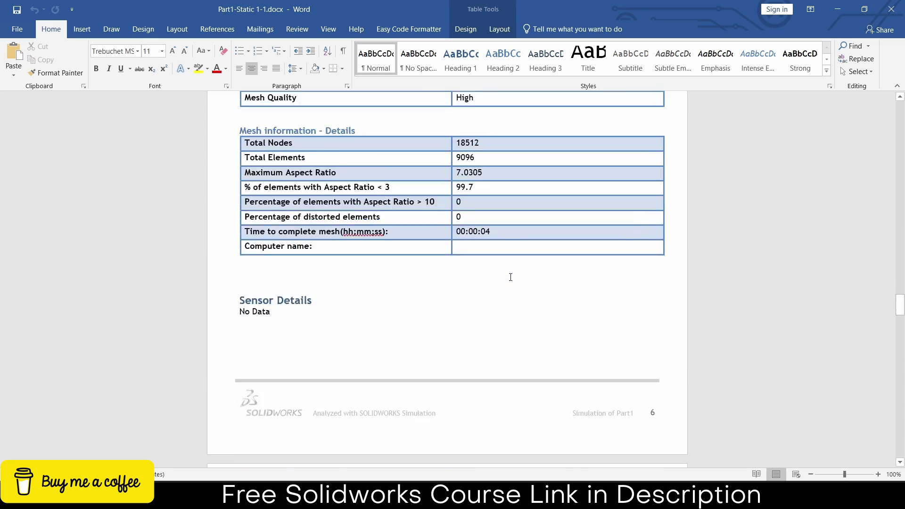
Step: Examine the report's stress, displacement and strain results up to the Conclusion heading, and return to the SOLIDWORKS model
{"action": "scroll", "coordinate": [511, 285], "scroll_direction": "down", "scroll_amount": 20}
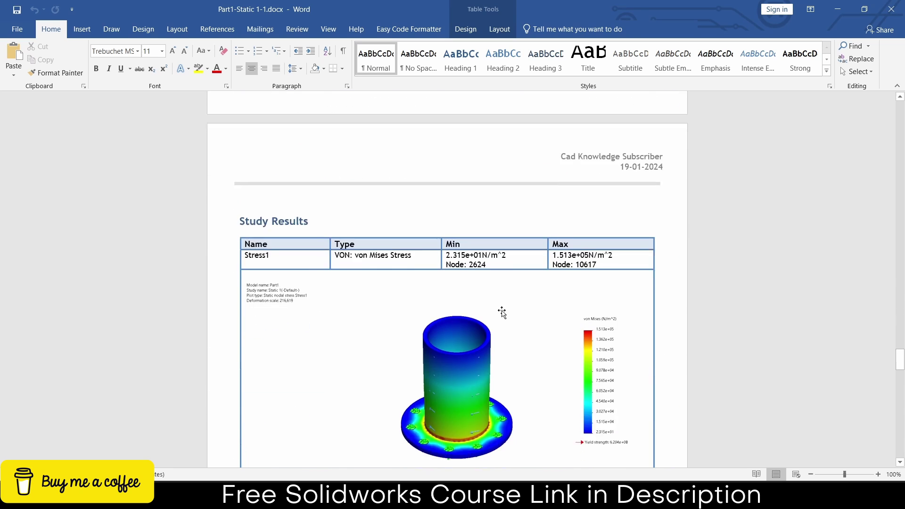
{"action": "scroll", "coordinate": [511, 288], "scroll_direction": "up", "scroll_amount": 2}
{"action": "scroll", "coordinate": [511, 289], "scroll_direction": "down", "scroll_amount": 2}
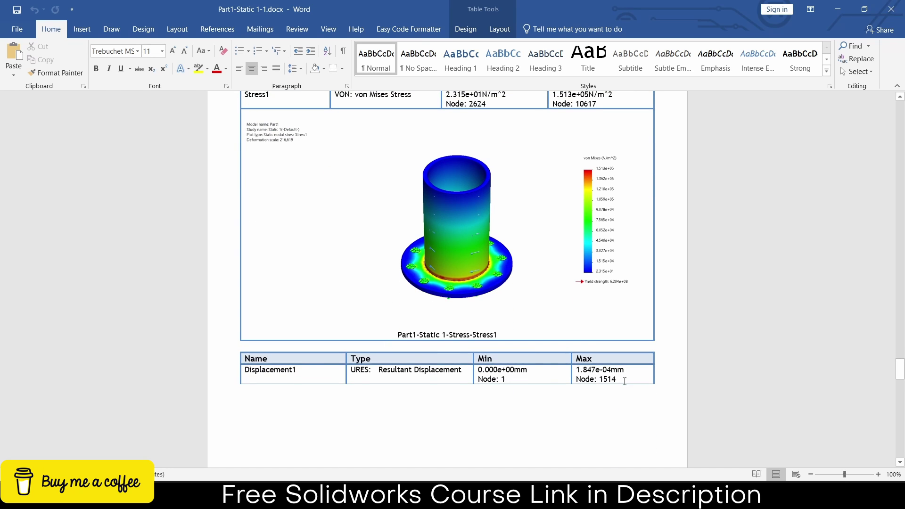
{"action": "scroll", "coordinate": [596, 351], "scroll_direction": "up", "scroll_amount": 4}
{"action": "scroll", "coordinate": [596, 351], "scroll_direction": "down", "scroll_amount": 15}
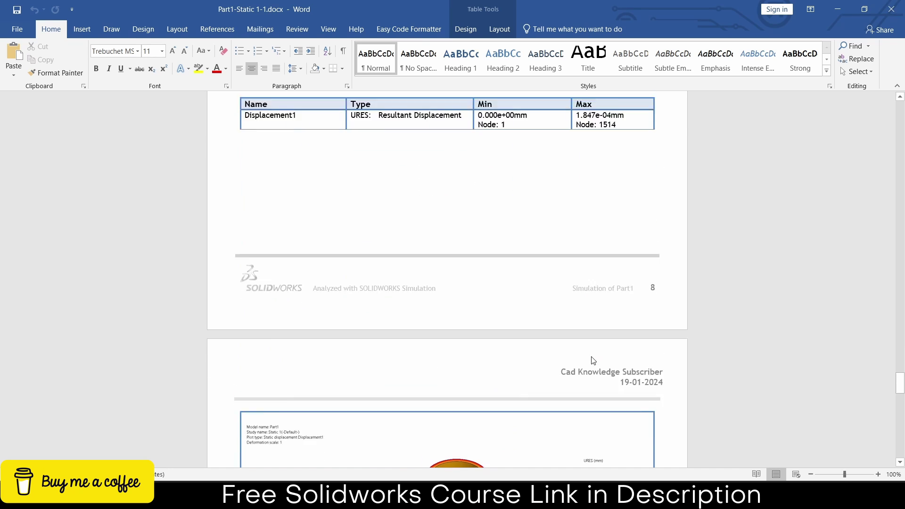
{"action": "scroll", "coordinate": [592, 356], "scroll_direction": "down", "scroll_amount": 4}
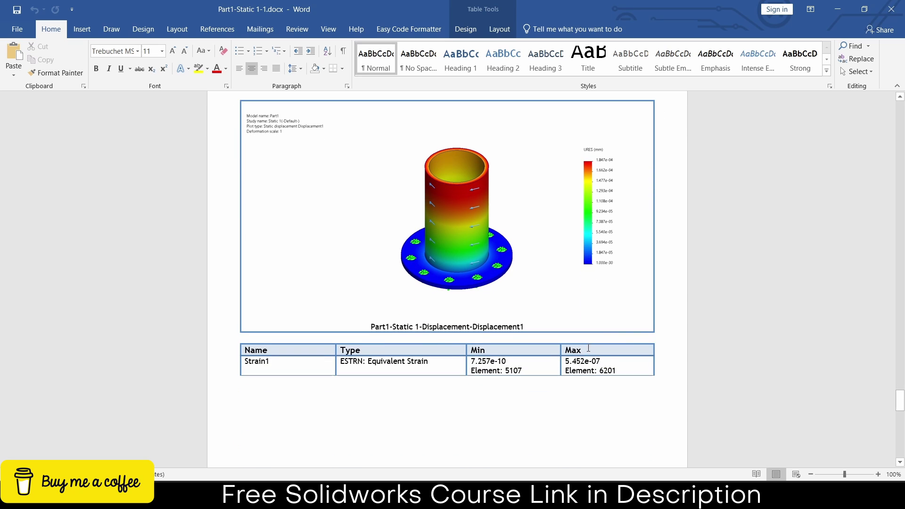
{"action": "scroll", "coordinate": [589, 348], "scroll_direction": "down", "scroll_amount": 3}
{"action": "scroll", "coordinate": [587, 348], "scroll_direction": "down", "scroll_amount": 12}
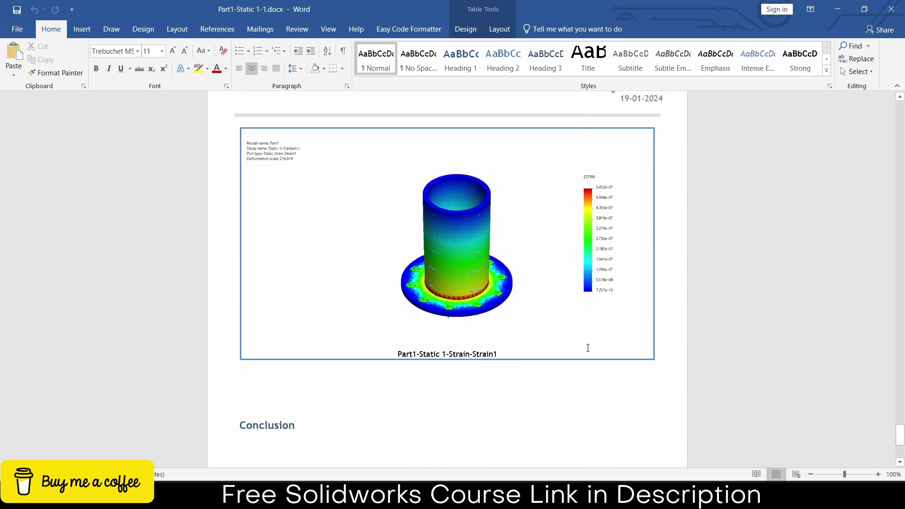
{"action": "scroll", "coordinate": [585, 345], "scroll_direction": "down", "scroll_amount": 1}
{"action": "scroll", "coordinate": [586, 346], "scroll_direction": "up", "scroll_amount": 5}
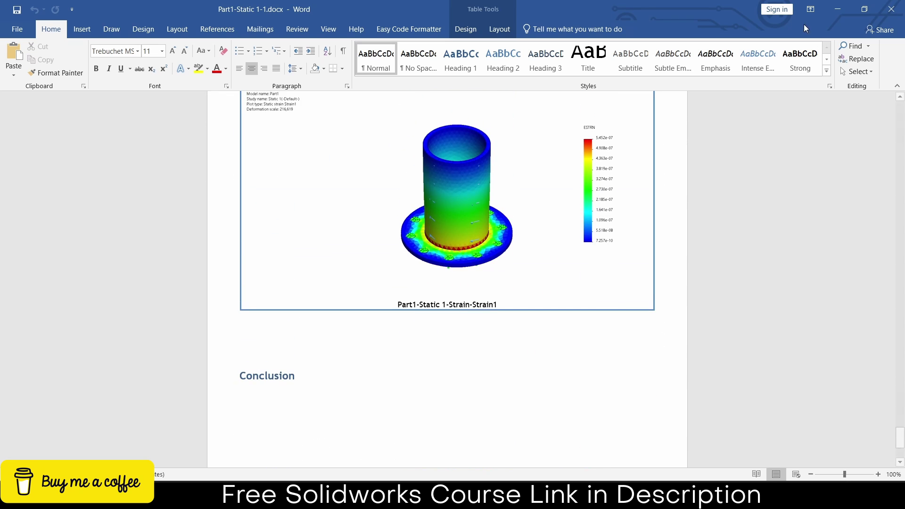
{"action": "left_click", "coordinate": [837, 11]}
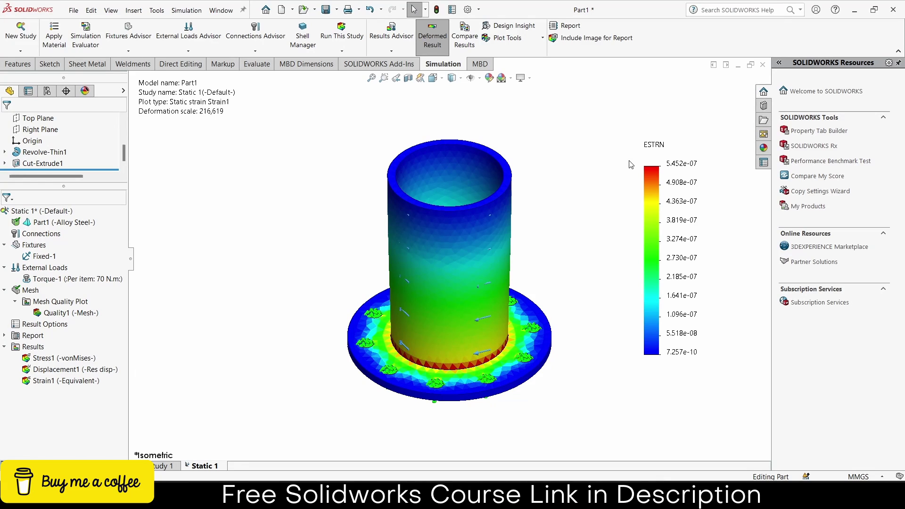